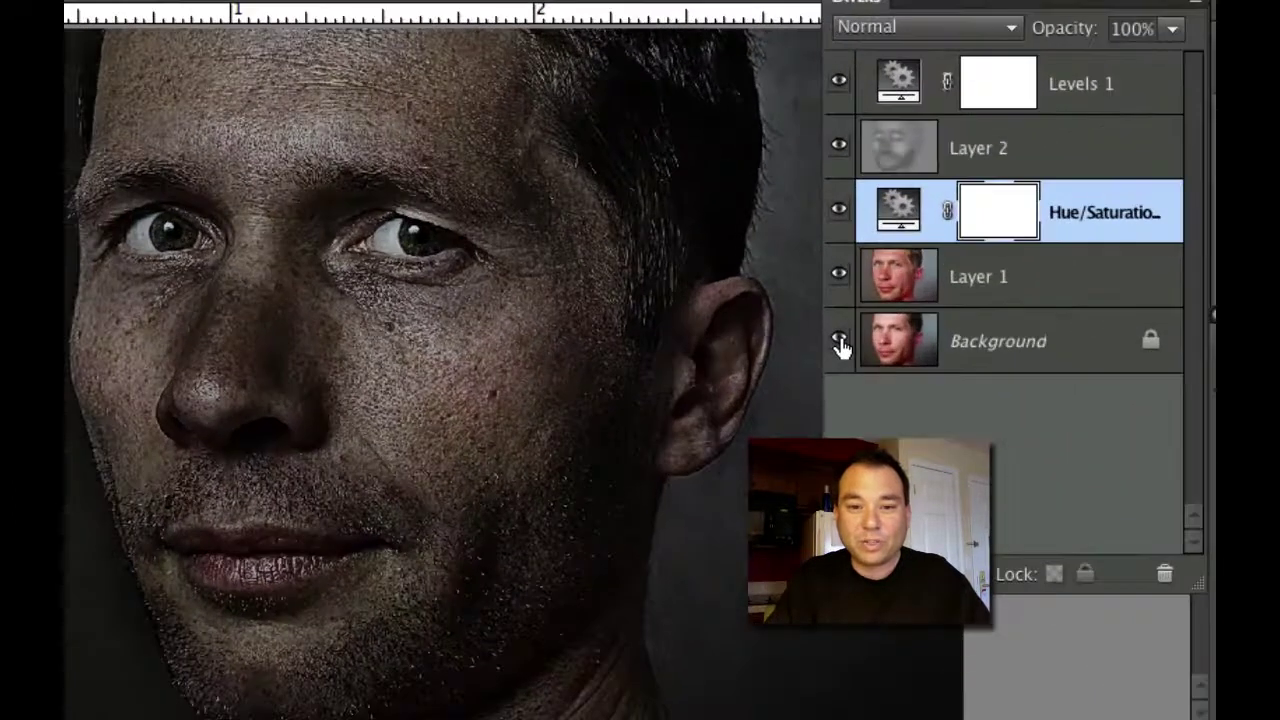
Compare the edited portrait with the original by temporarily showing only the Background layer
alt+click(783, 287)
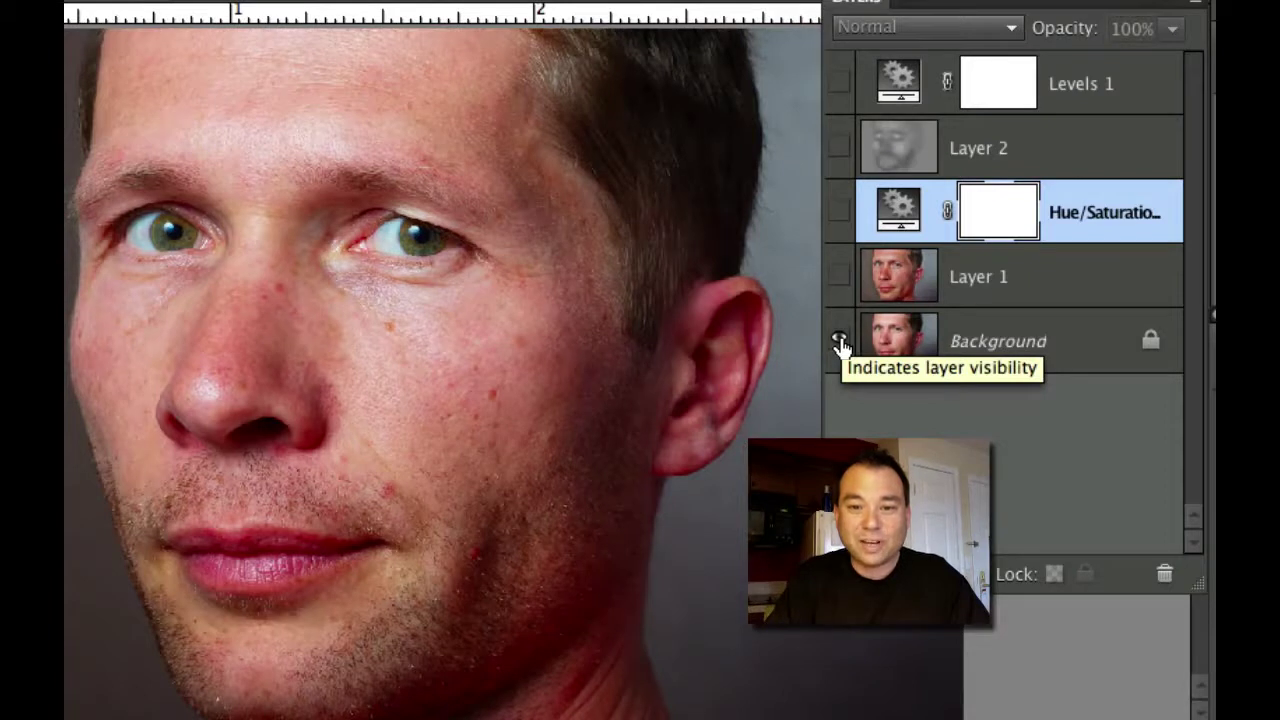
alt+click(840, 344)
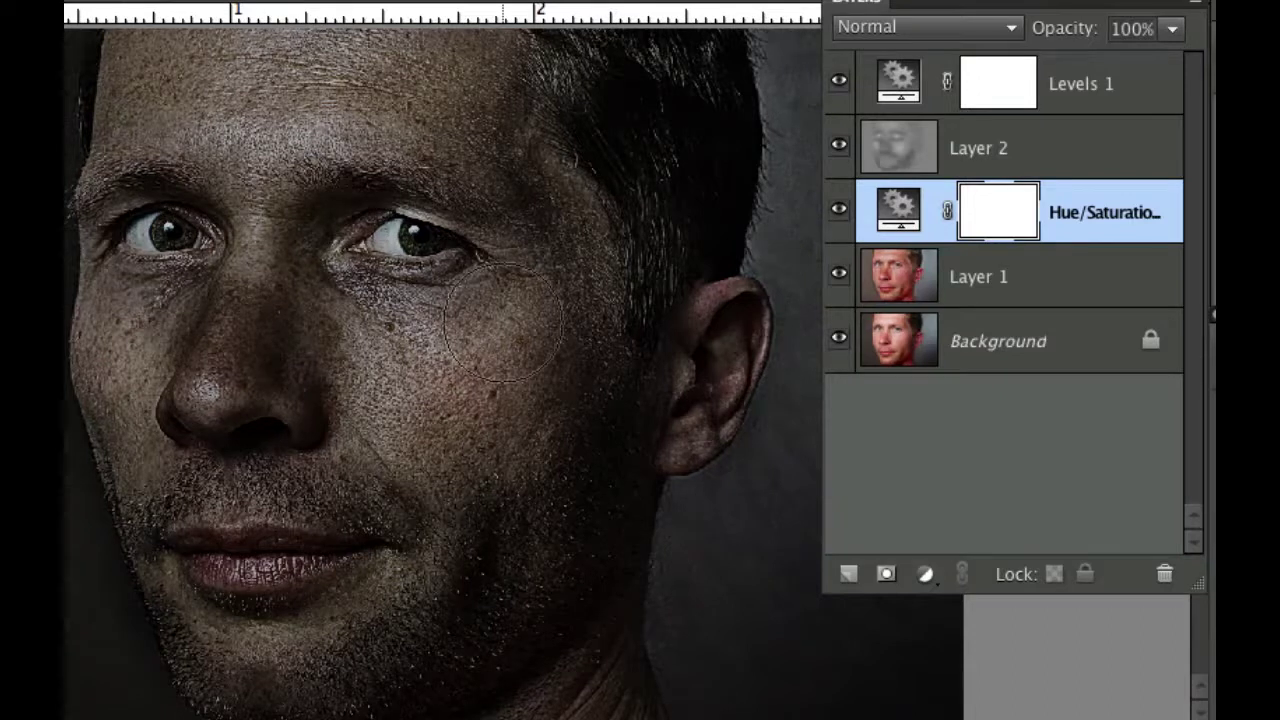
Show only the Background layer and delete the Levels, Layer 2, Hue/Saturation and Layer 1 layers above it
click(984, 344)
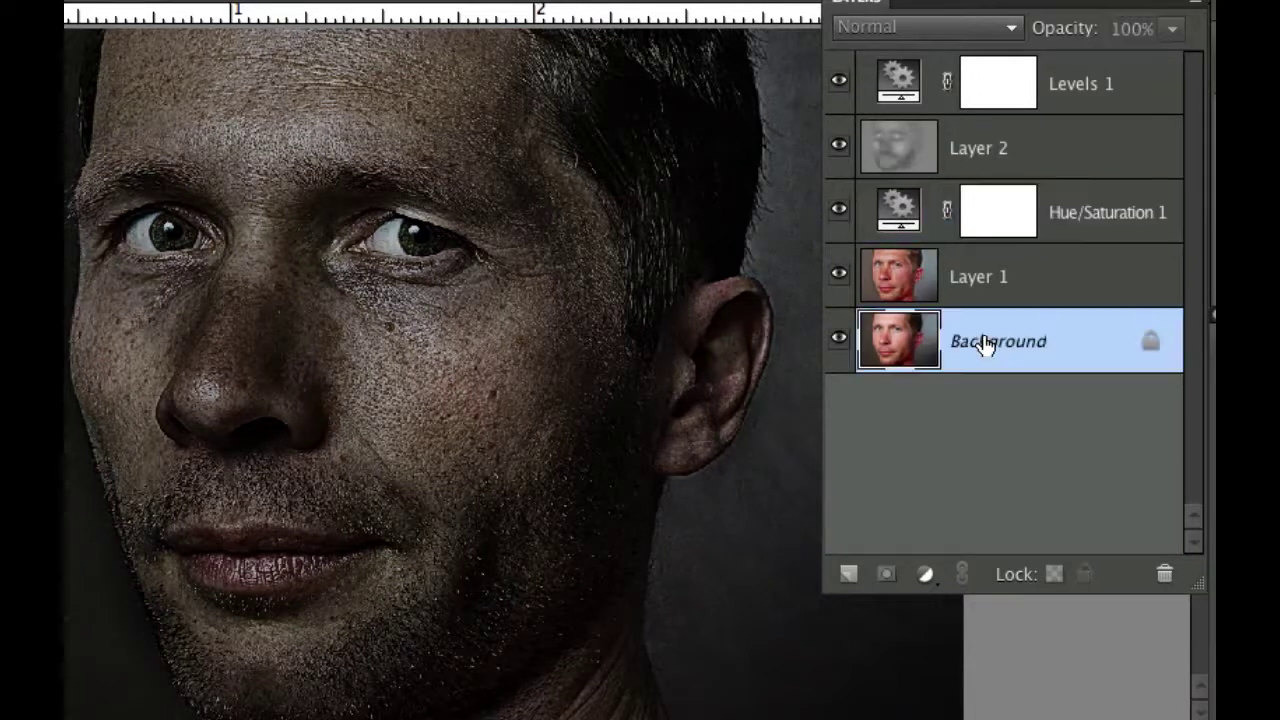
alt+click(839, 341)
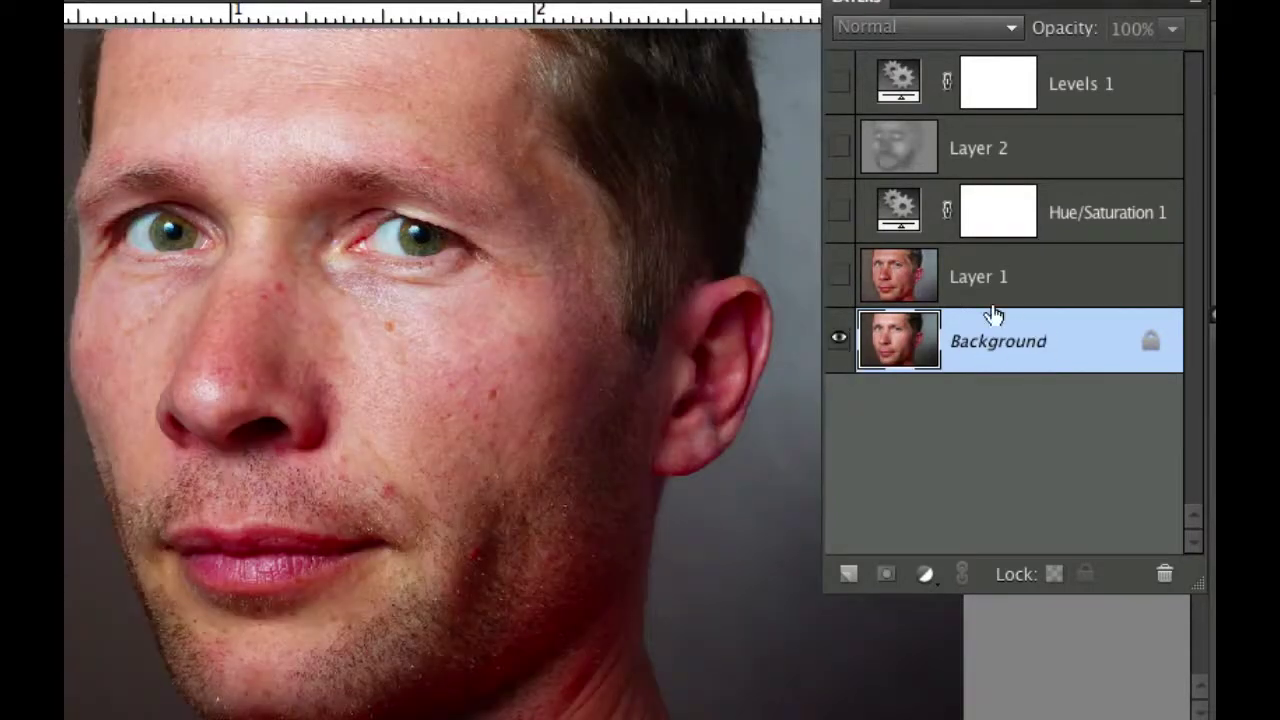
click(1108, 95)
shift+click(1093, 277)
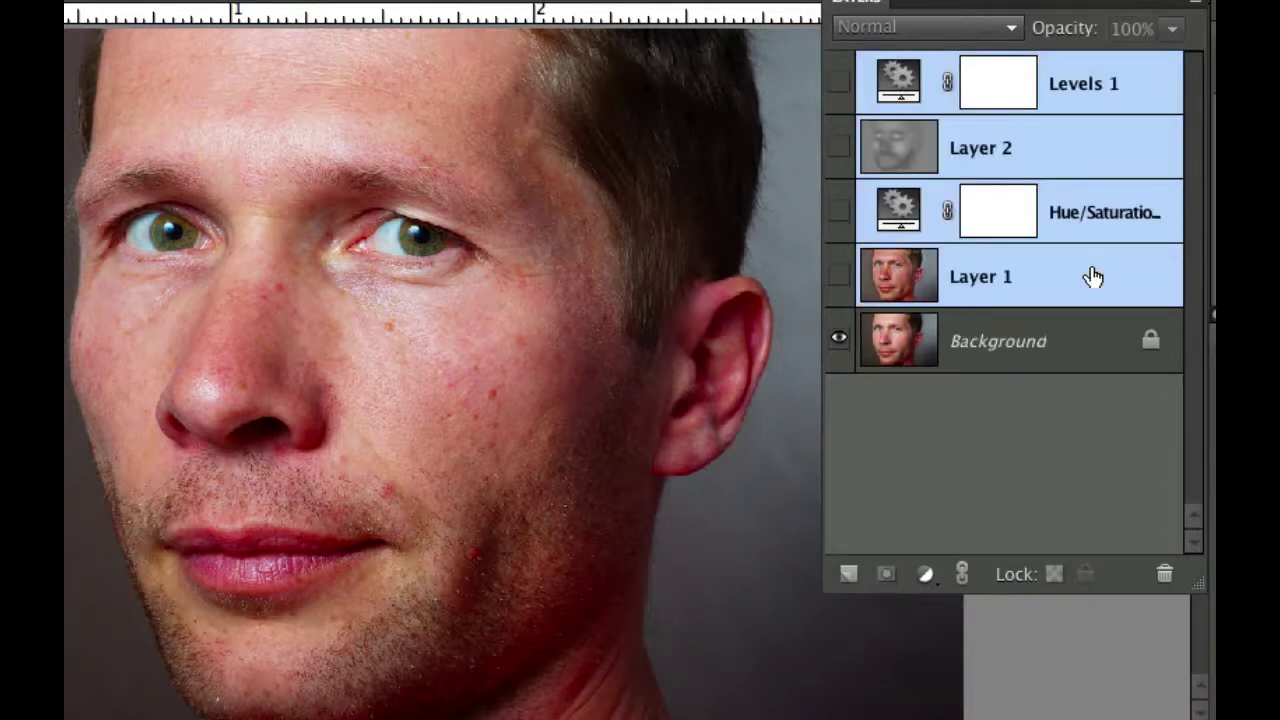
click(1164, 573)
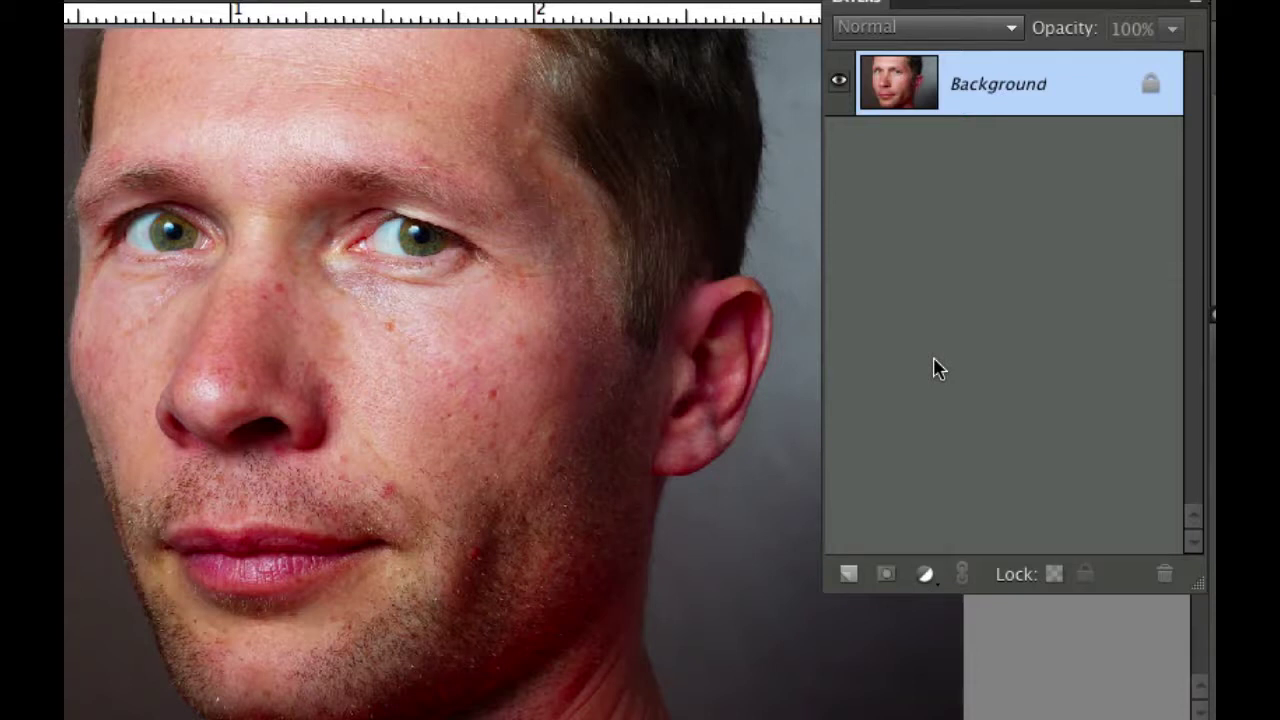
Duplicate the Background layer and apply Adjust Sharpness to the copy with amount 200%, radius 2.0 pixels and Gaussian Blur removal
key(super)
key(super+j)
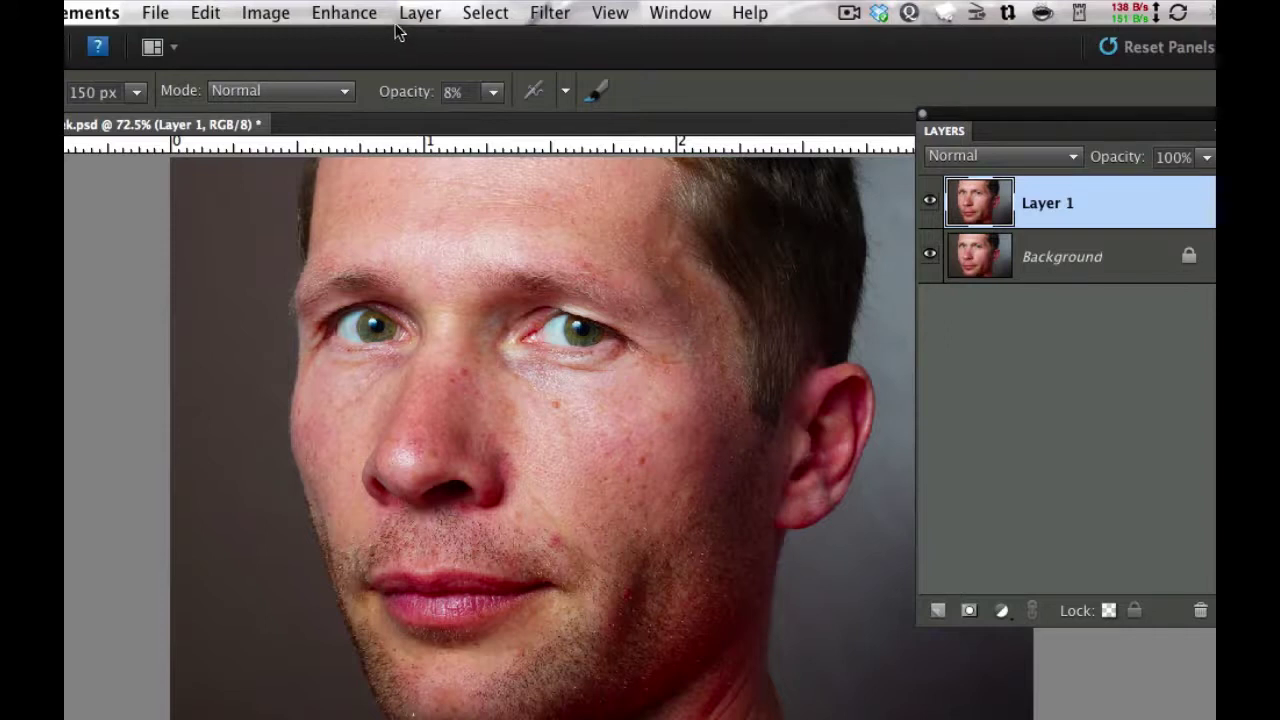
click(556, 10)
mouse_move(355, 8)
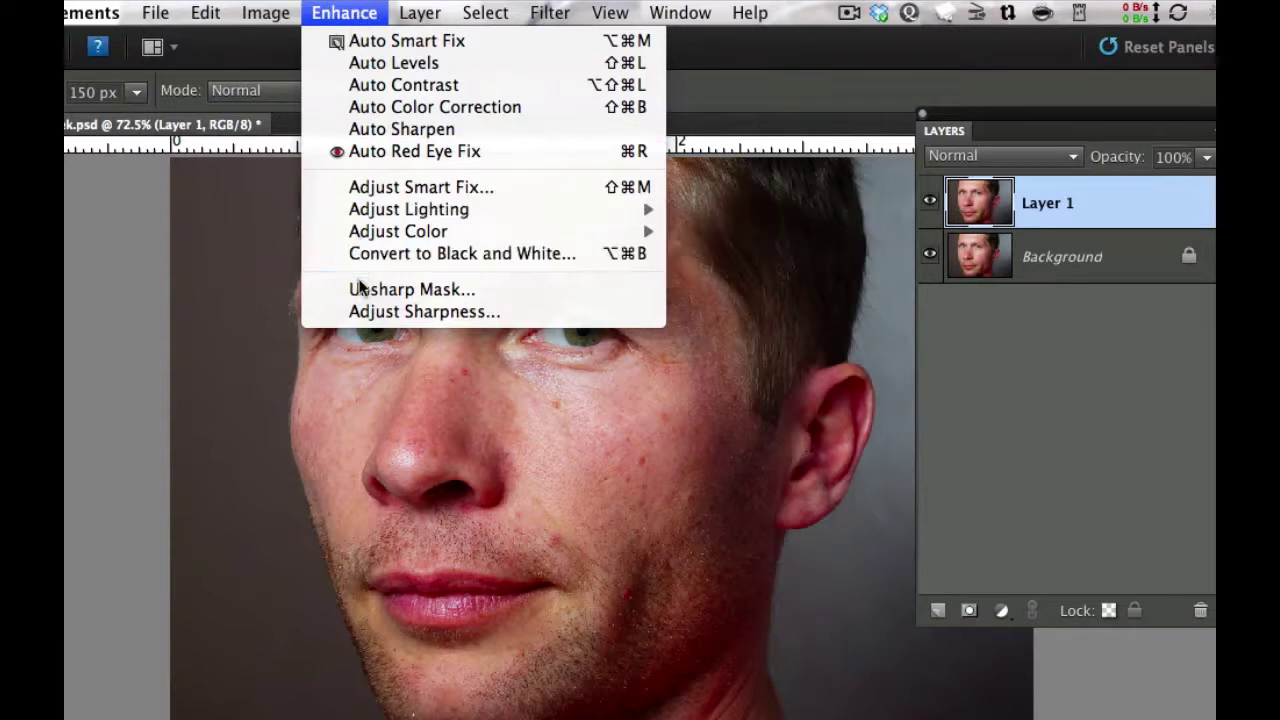
click(360, 312)
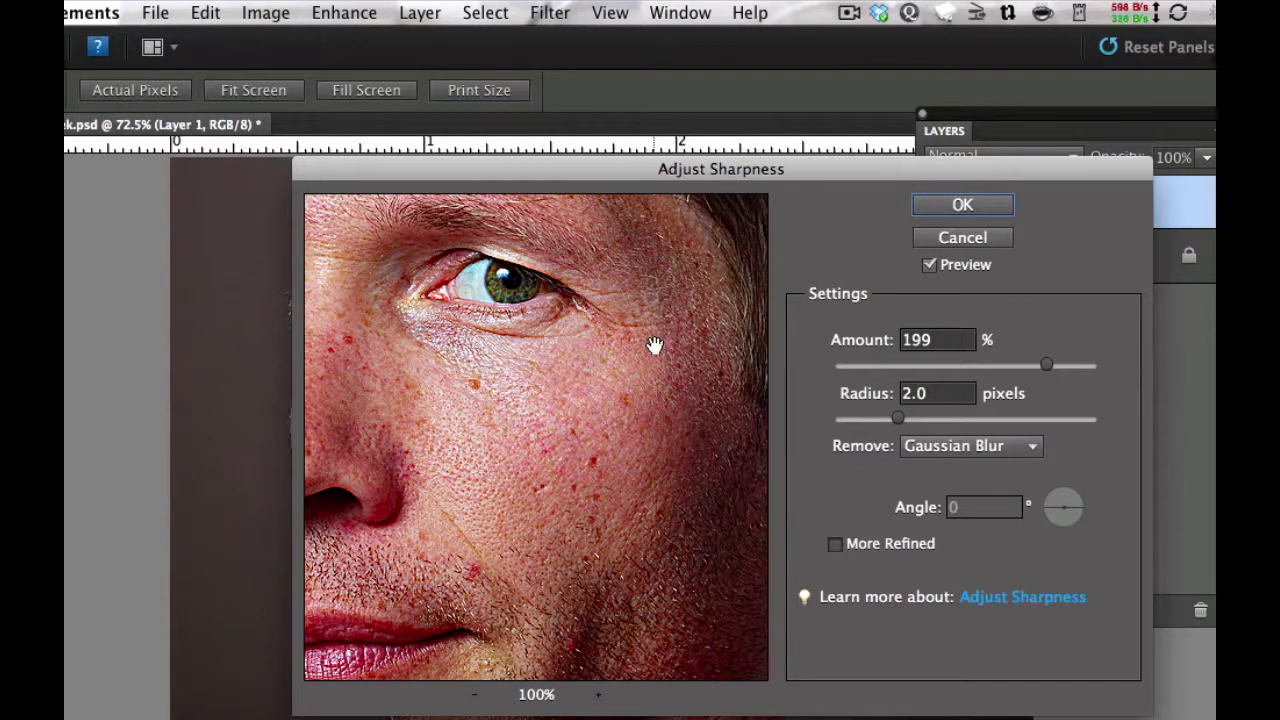
double_click(939, 340)
text(200)
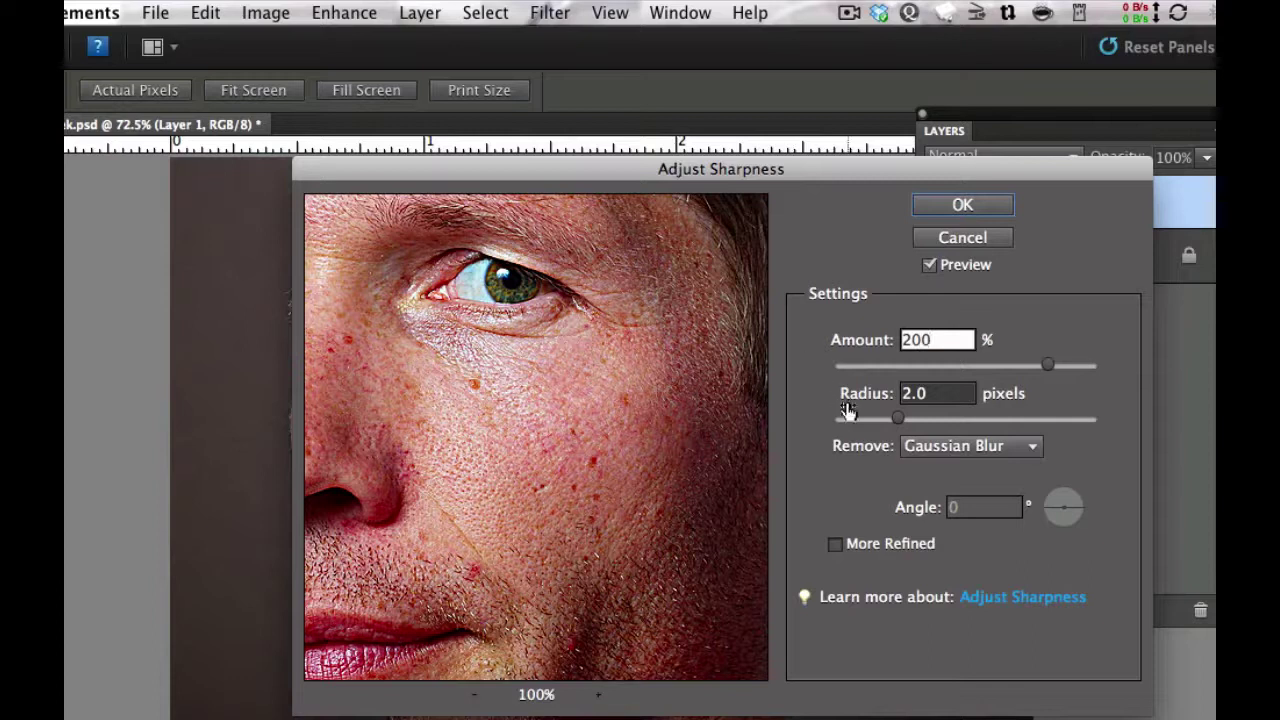
double_click(938, 393)
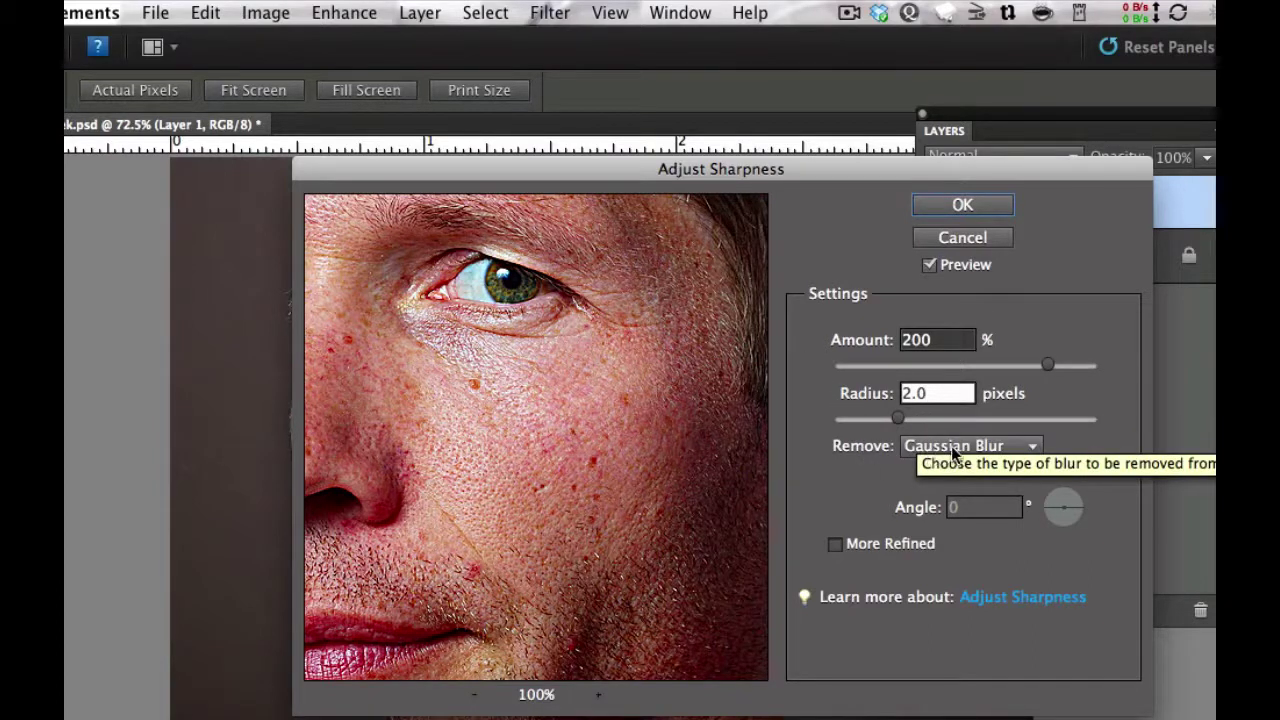
click(962, 204)
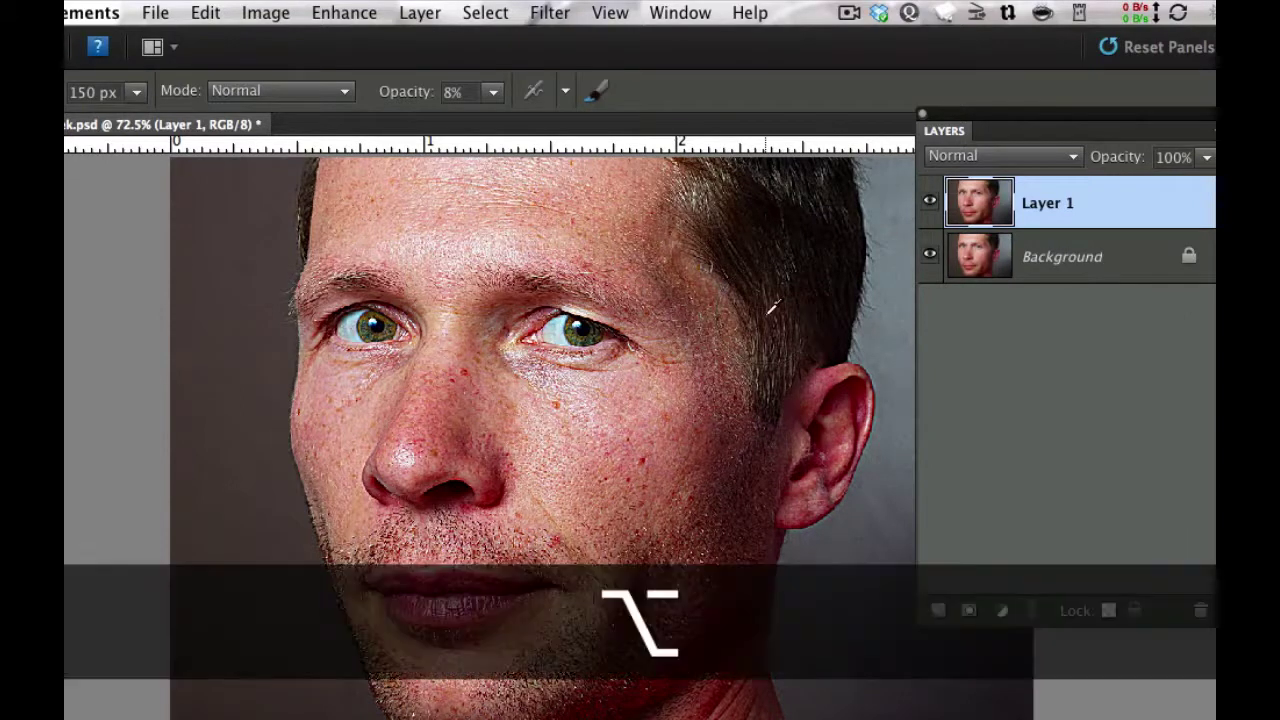
Compare the sharpened portrait with the original by toggling the visibility of every layer except the Background
alt+click(930, 257)
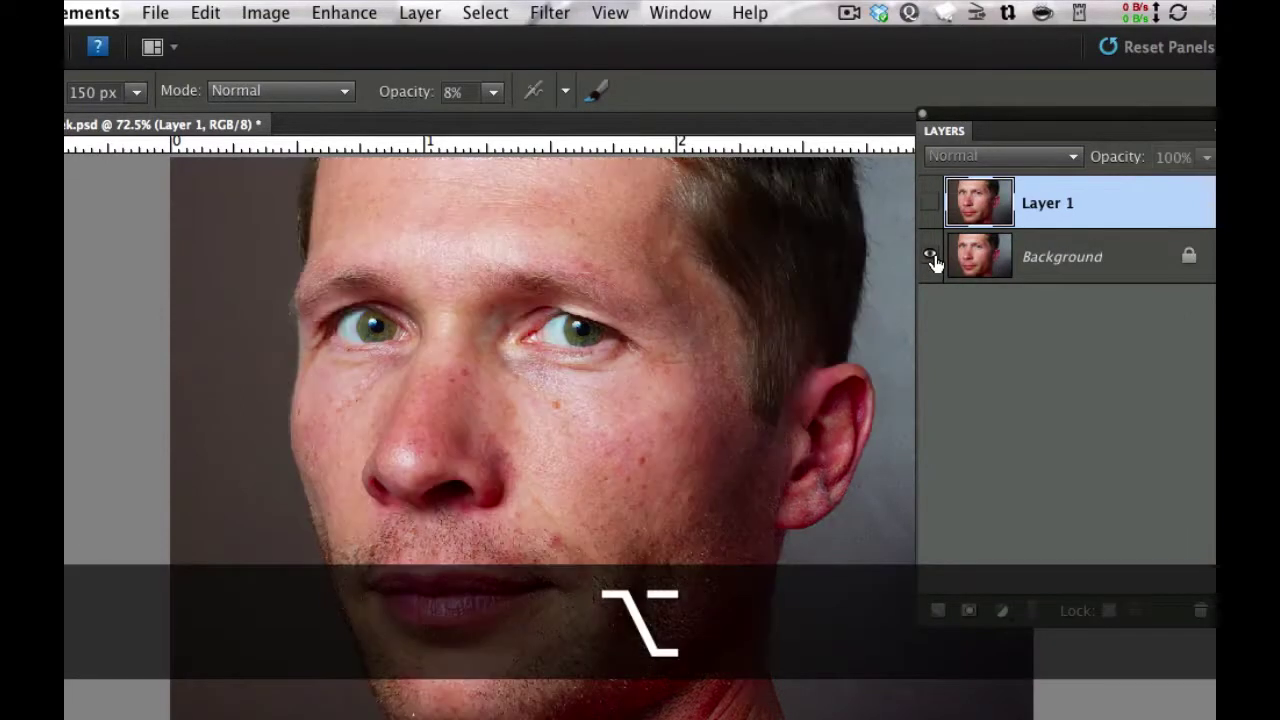
alt+click(932, 258)
alt+click(932, 259)
alt+click(932, 259)
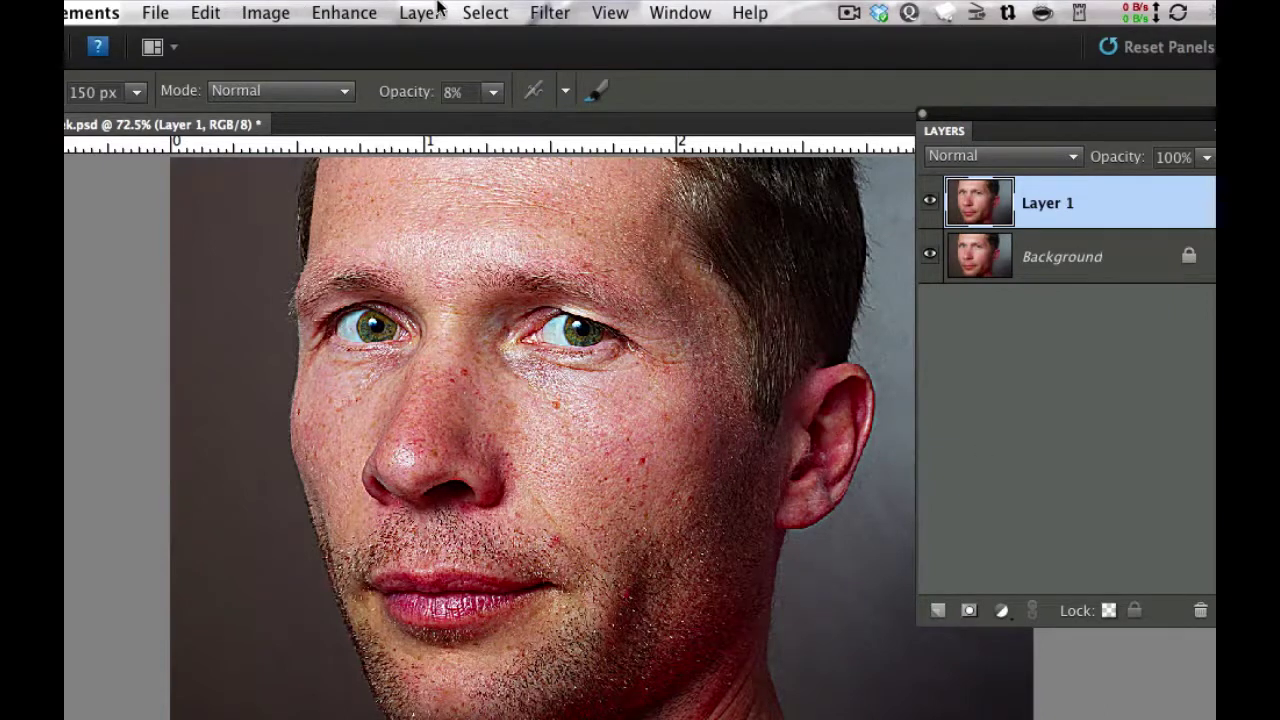
Add a new layer above the sharpened copy in Overlay mode, filled with the Overlay-neutral 50% gray
click(434, 11)
mouse_move(445, 40)
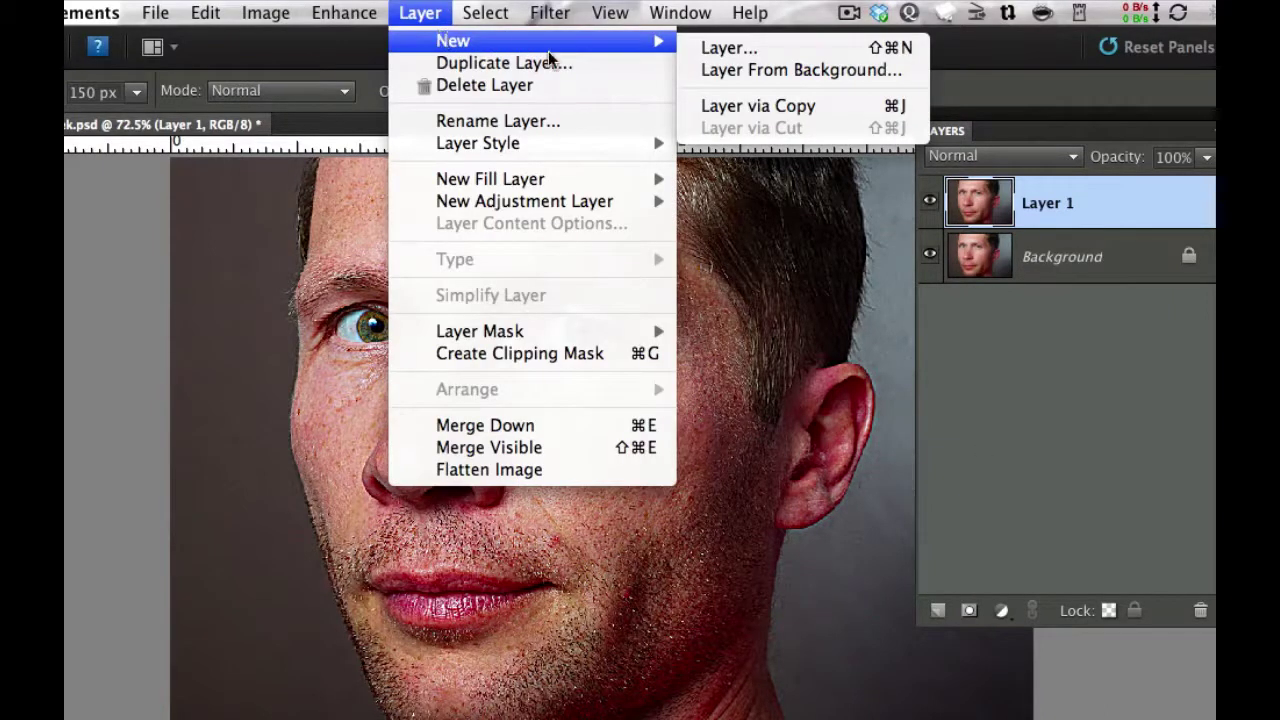
click(691, 52)
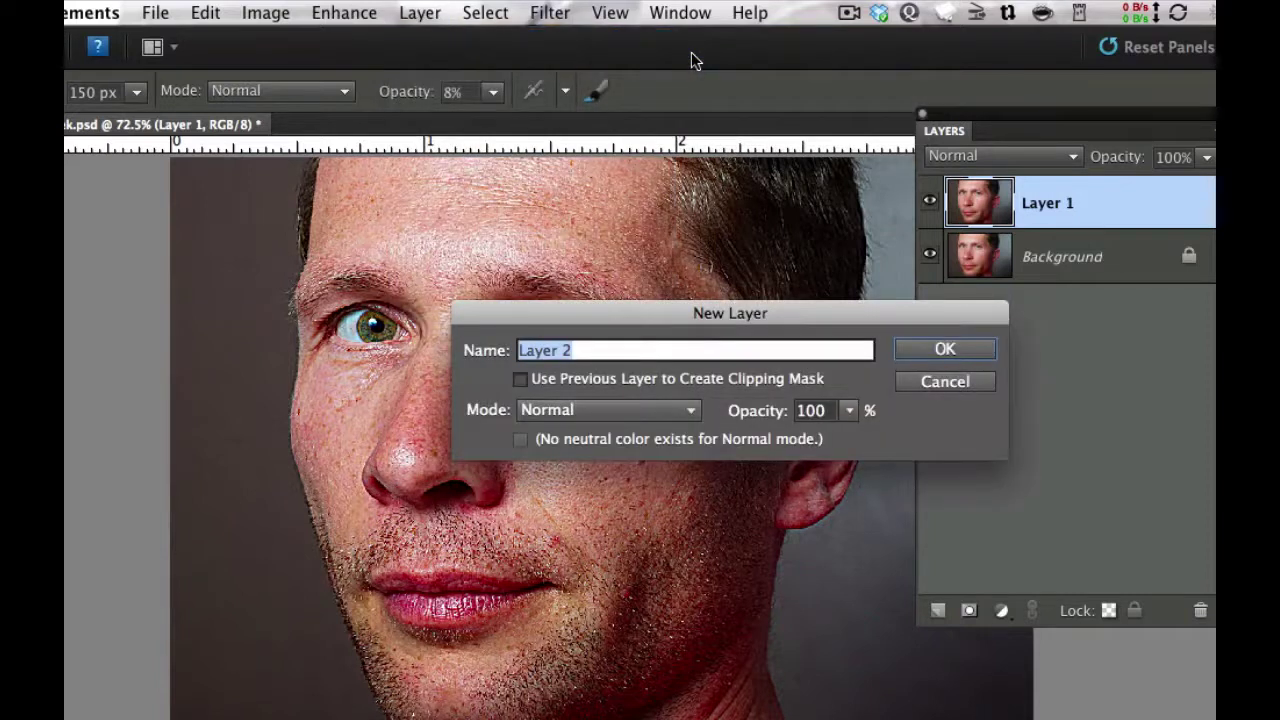
click(564, 410)
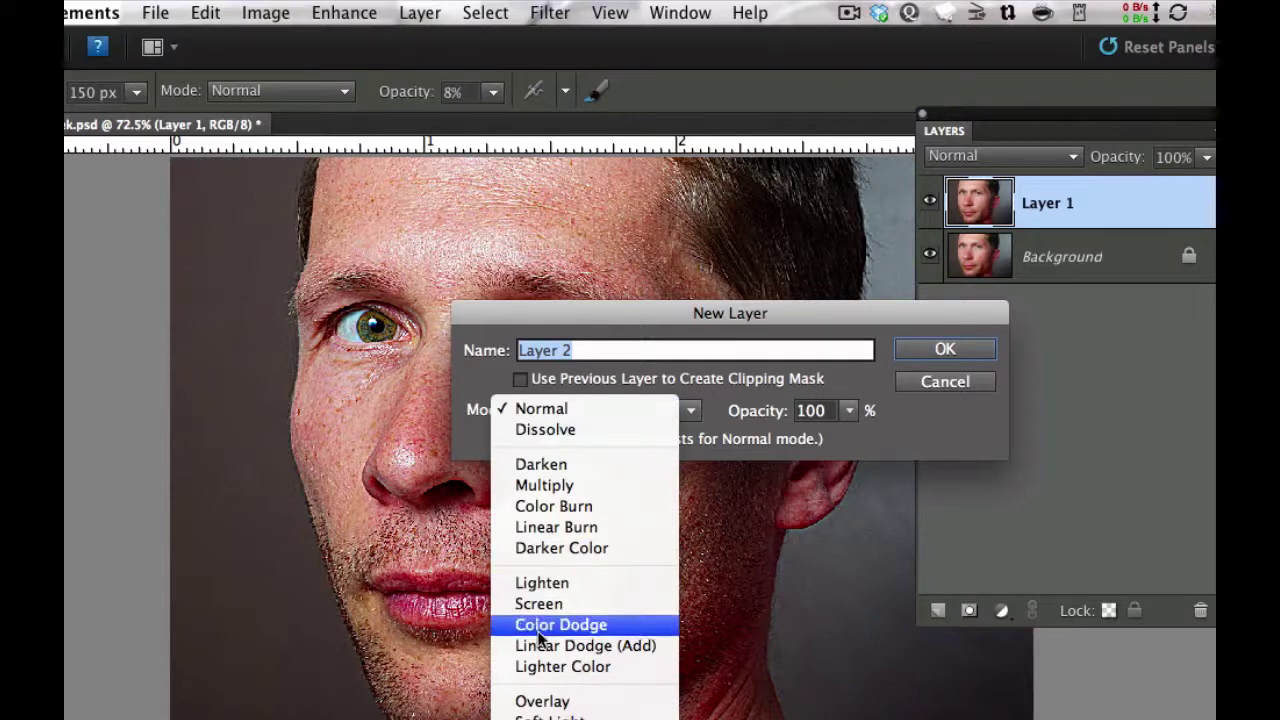
click(530, 701)
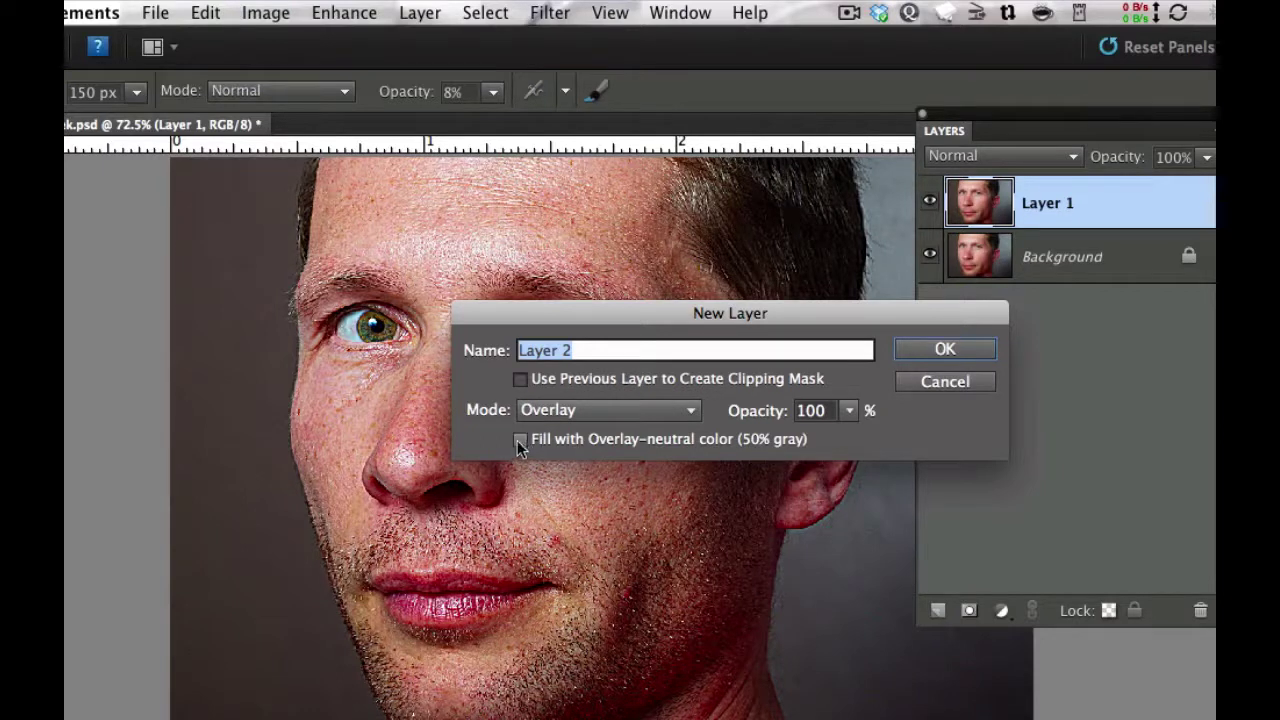
click(943, 349)
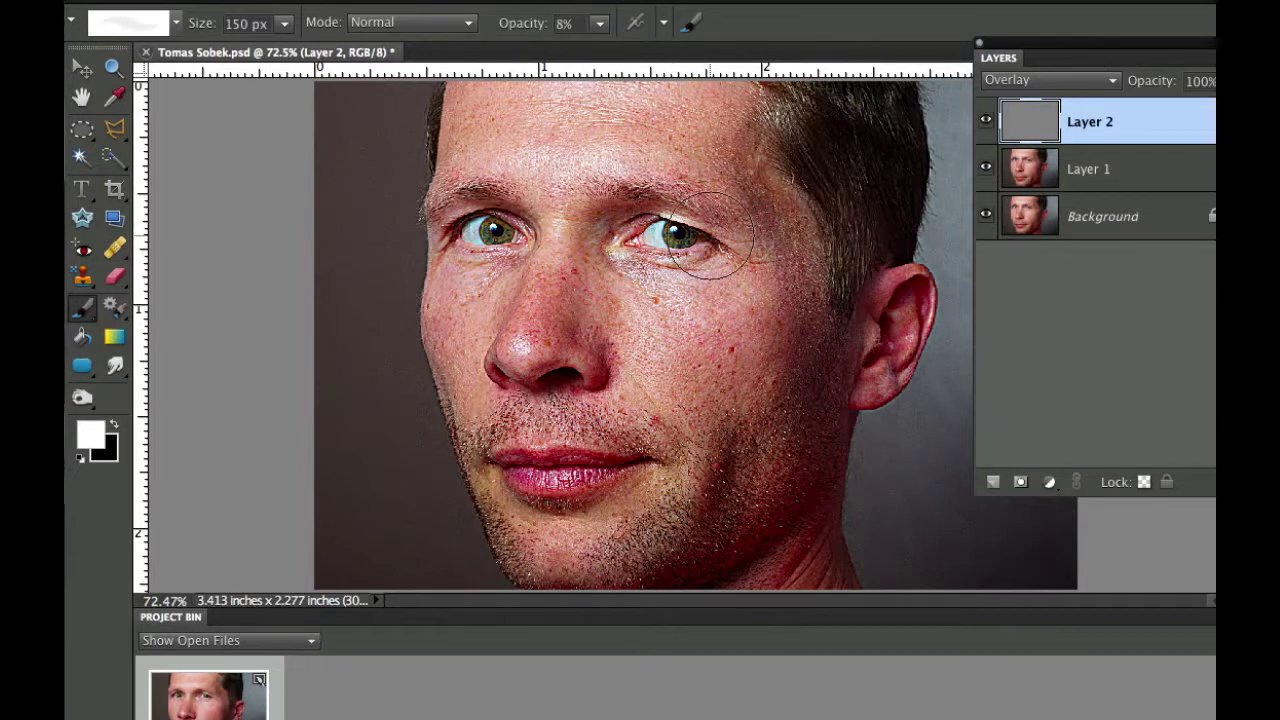
Darken the shadows around the nose, cheeks and jaw by painting black on the gray layer with a 150 px brush at 8% opacity
click(116, 426)
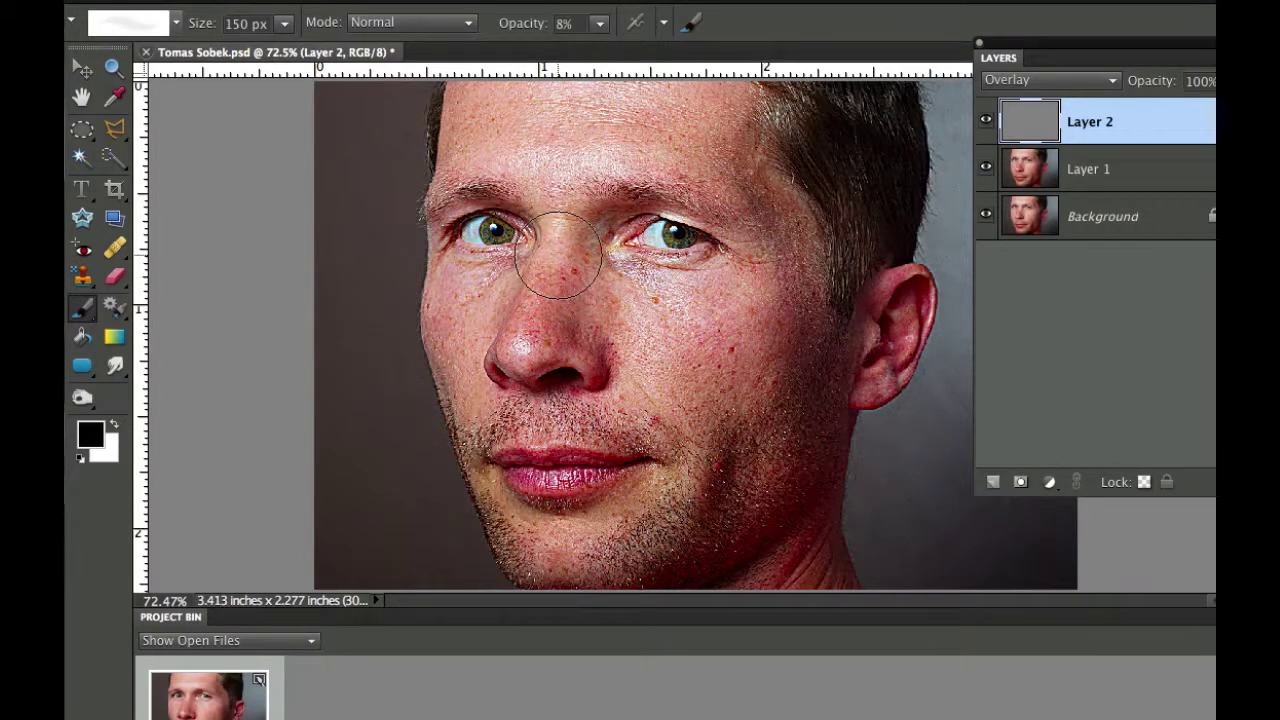
mouse_move(620, 385)
mouse_down()
mouse_move(600, 356)
mouse_move(515, 370)
mouse_up()
mouse_move(558, 283)
mouse_down()
mouse_move(521, 356)
mouse_move(605, 361)
mouse_move(582, 304)
mouse_move(609, 359)
mouse_up()
mouse_move(829, 349)
mouse_down()
mouse_move(820, 409)
mouse_move(714, 483)
mouse_move(790, 454)
mouse_move(677, 514)
mouse_move(695, 519)
mouse_move(660, 544)
mouse_move(600, 554)
mouse_move(493, 521)
mouse_move(516, 566)
mouse_move(451, 412)
mouse_move(460, 483)
mouse_move(527, 477)
mouse_move(525, 455)
mouse_move(482, 443)
mouse_move(610, 435)
mouse_up()
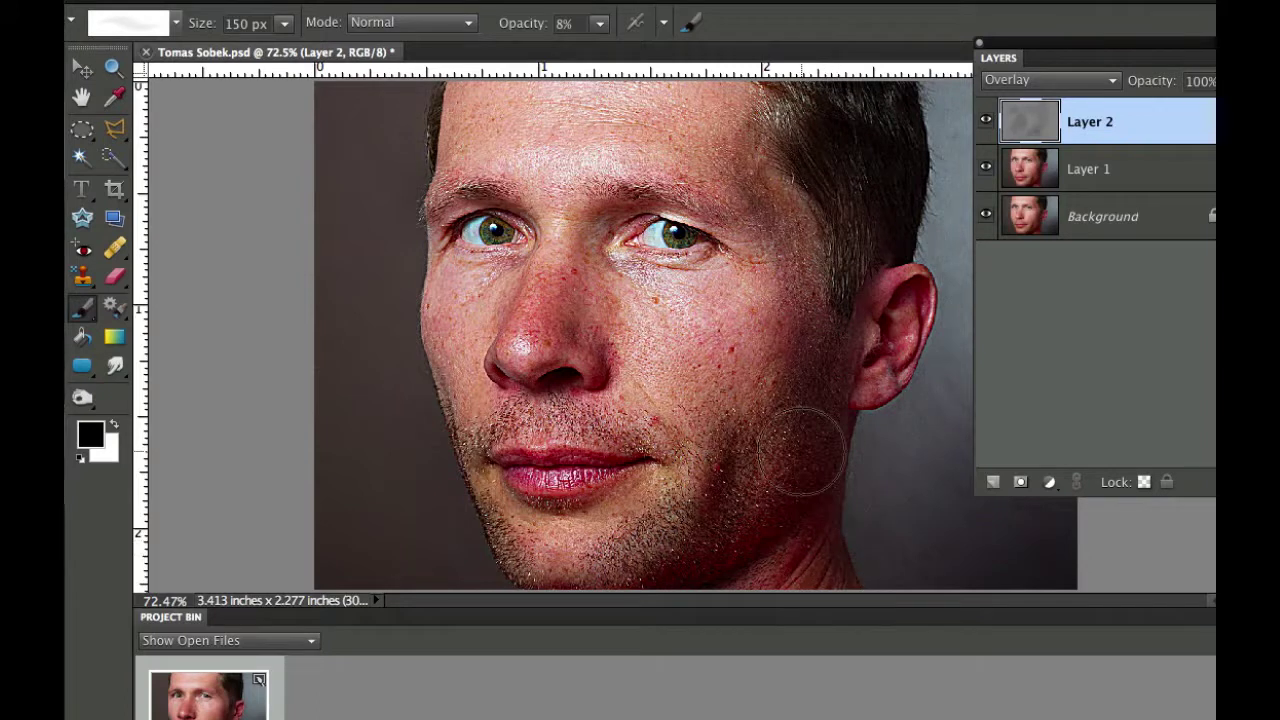
mouse_move(636, 360)
mouse_down()
mouse_move(671, 366)
mouse_move(490, 330)
mouse_move(550, 275)
mouse_move(523, 360)
mouse_up()
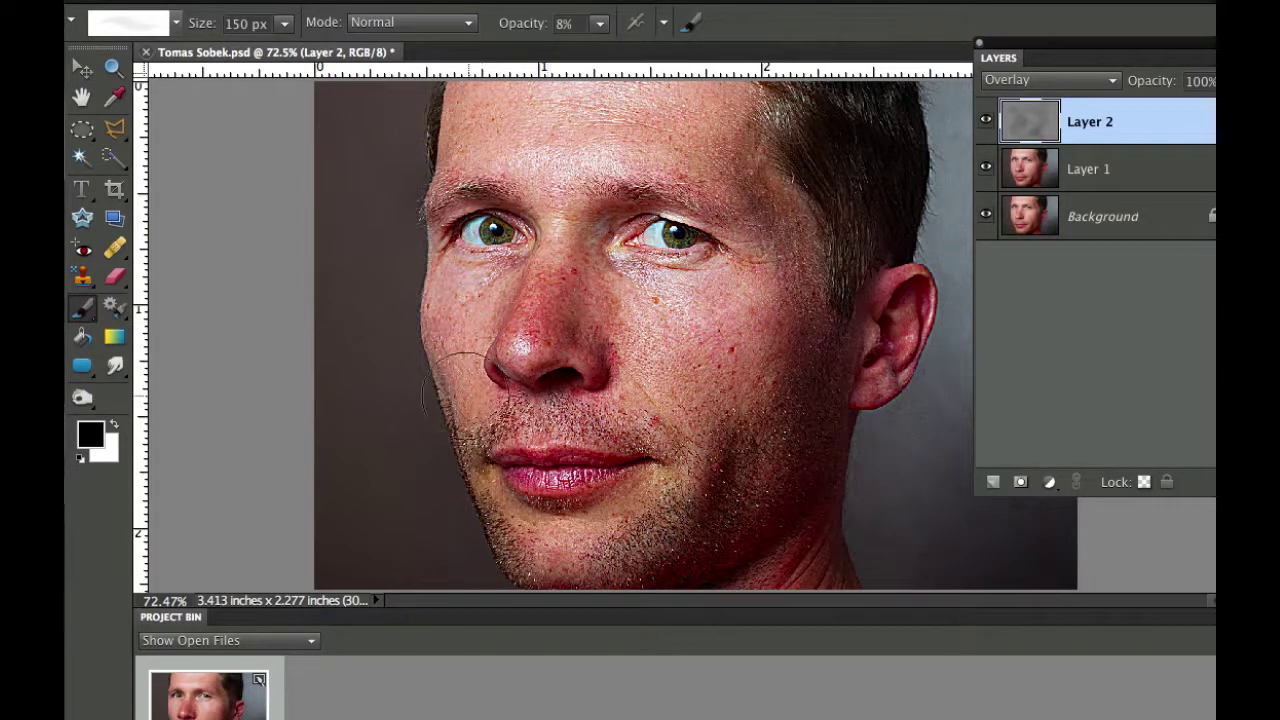
mouse_move(495, 443)
mouse_down()
mouse_move(622, 425)
mouse_move(689, 455)
mouse_move(679, 535)
mouse_move(604, 550)
mouse_move(489, 530)
mouse_move(551, 578)
mouse_move(636, 562)
mouse_move(721, 510)
mouse_move(829, 367)
mouse_move(808, 430)
mouse_move(786, 460)
mouse_move(809, 265)
mouse_move(819, 352)
mouse_move(742, 240)
mouse_move(644, 215)
mouse_move(662, 192)
mouse_move(676, 200)
mouse_move(605, 175)
mouse_move(680, 182)
mouse_move(582, 176)
mouse_move(706, 198)
mouse_move(719, 215)
mouse_move(464, 210)
mouse_move(522, 202)
mouse_move(440, 215)
mouse_move(459, 312)
mouse_move(514, 285)
mouse_move(481, 284)
mouse_move(546, 265)
mouse_move(502, 293)
mouse_move(479, 296)
mouse_move(550, 259)
mouse_move(641, 292)
mouse_move(601, 258)
mouse_move(678, 280)
mouse_move(595, 278)
mouse_move(612, 297)
mouse_move(575, 275)
mouse_move(575, 305)
mouse_move(544, 268)
mouse_move(470, 425)
mouse_move(500, 410)
mouse_move(637, 428)
mouse_move(434, 434)
mouse_move(500, 552)
mouse_move(688, 543)
mouse_move(794, 457)
mouse_move(805, 418)
mouse_move(743, 523)
mouse_up()
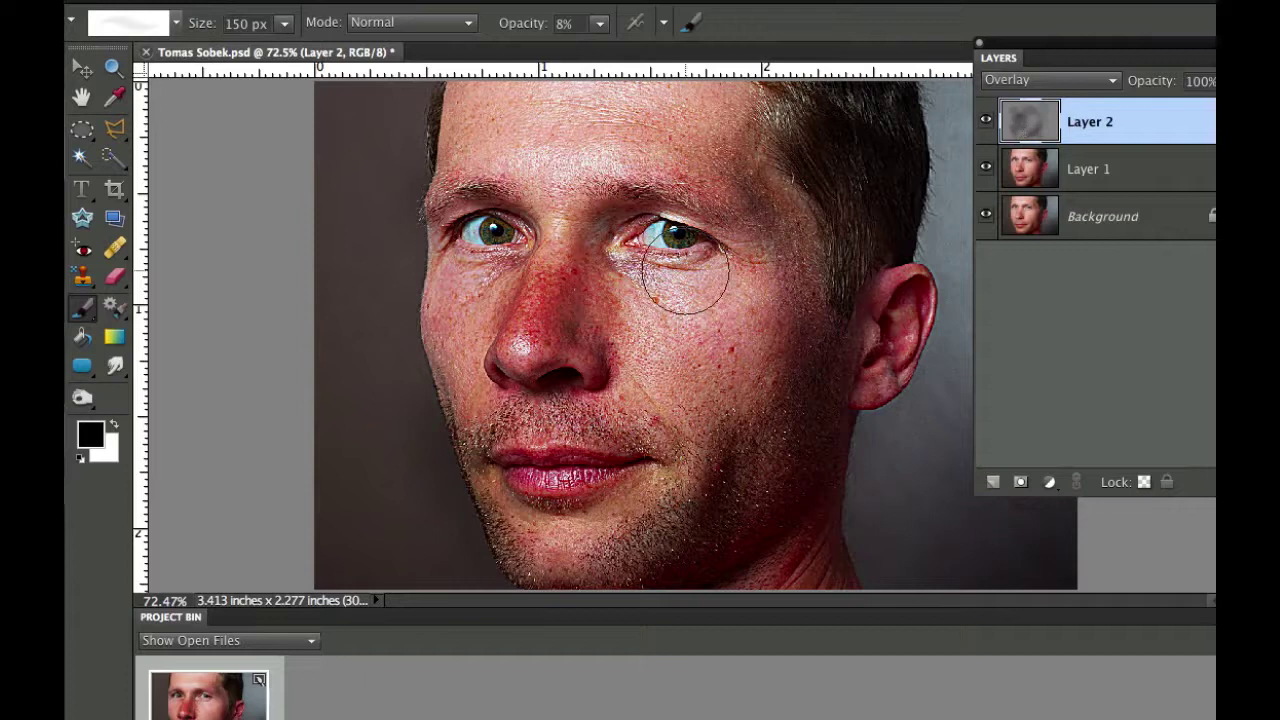
Reduce the brush to 50 px and paint white at 8% opacity over both eyes and the lips to brighten them
key(bracketleft)
key(bracketleft)
key(bracketleft)
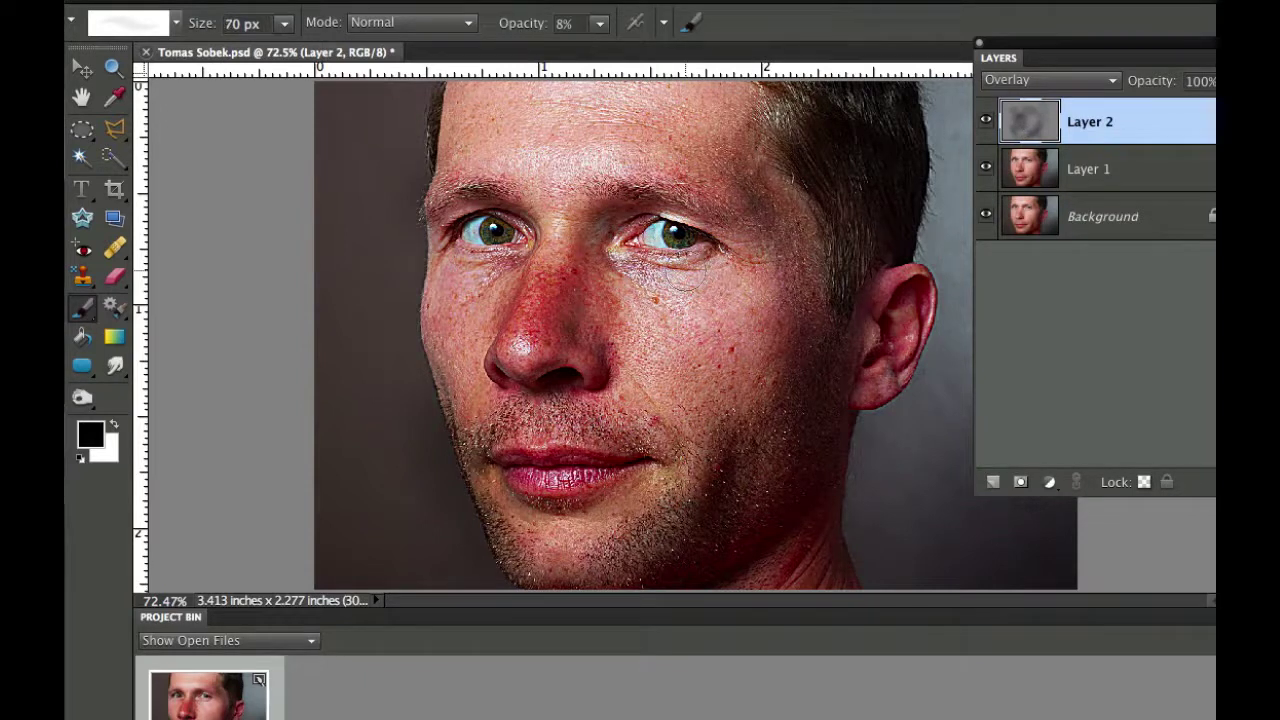
mouse_move(683, 228)
mouse_down()
mouse_move(650, 232)
mouse_move(660, 238)
mouse_up()
click(113, 425)
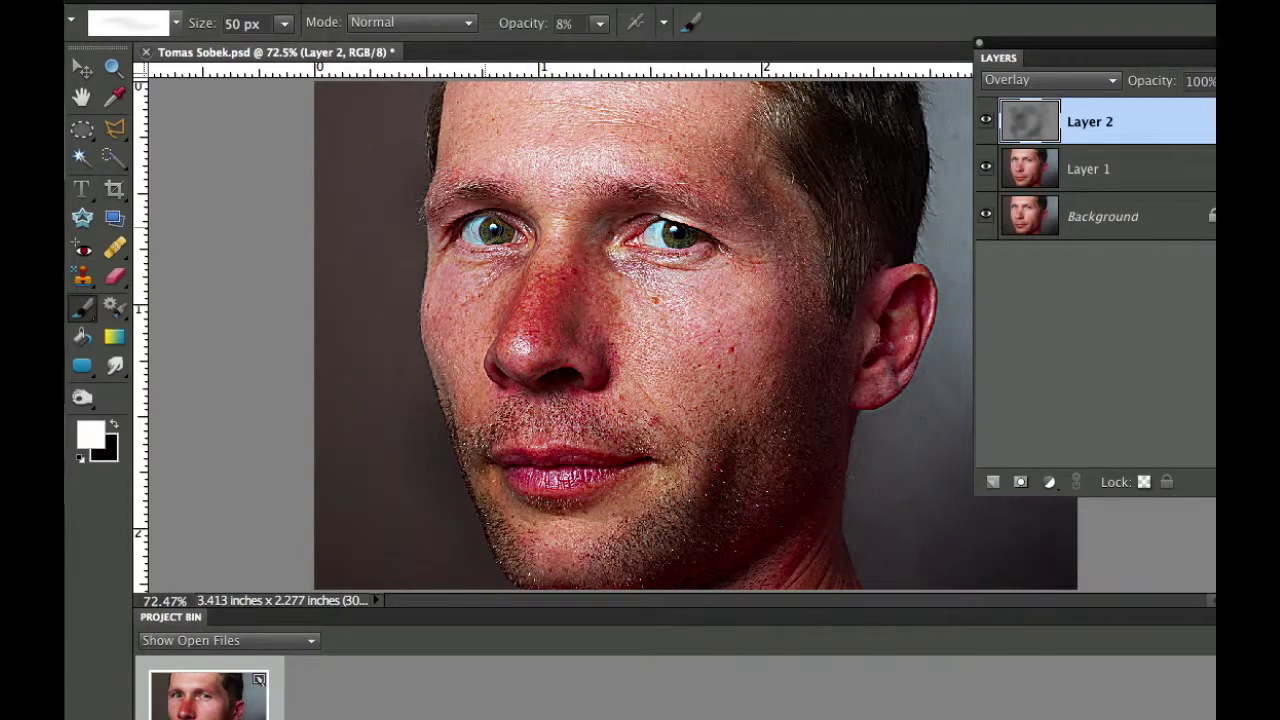
drag(478, 231, 492, 232)
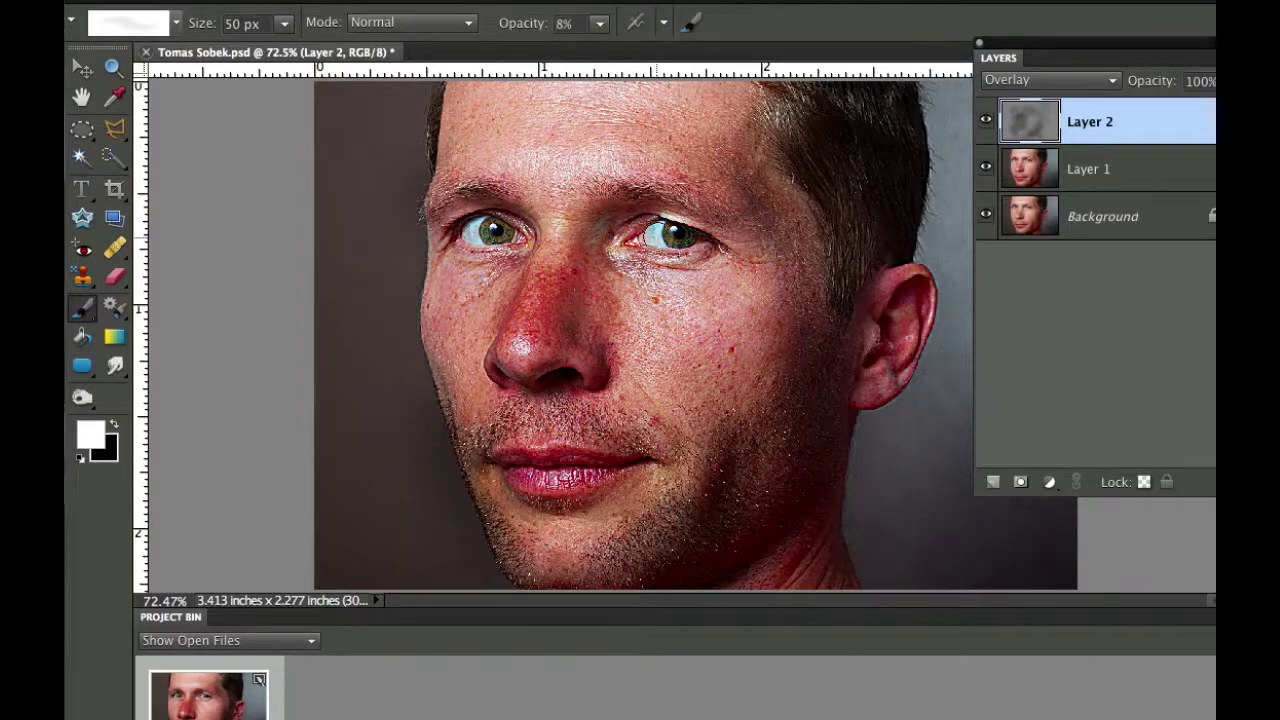
drag(690, 236, 650, 230)
mouse_move(504, 470)
mouse_down()
mouse_move(608, 458)
mouse_move(492, 470)
mouse_move(510, 456)
mouse_move(505, 481)
mouse_move(505, 470)
mouse_move(605, 462)
mouse_up()
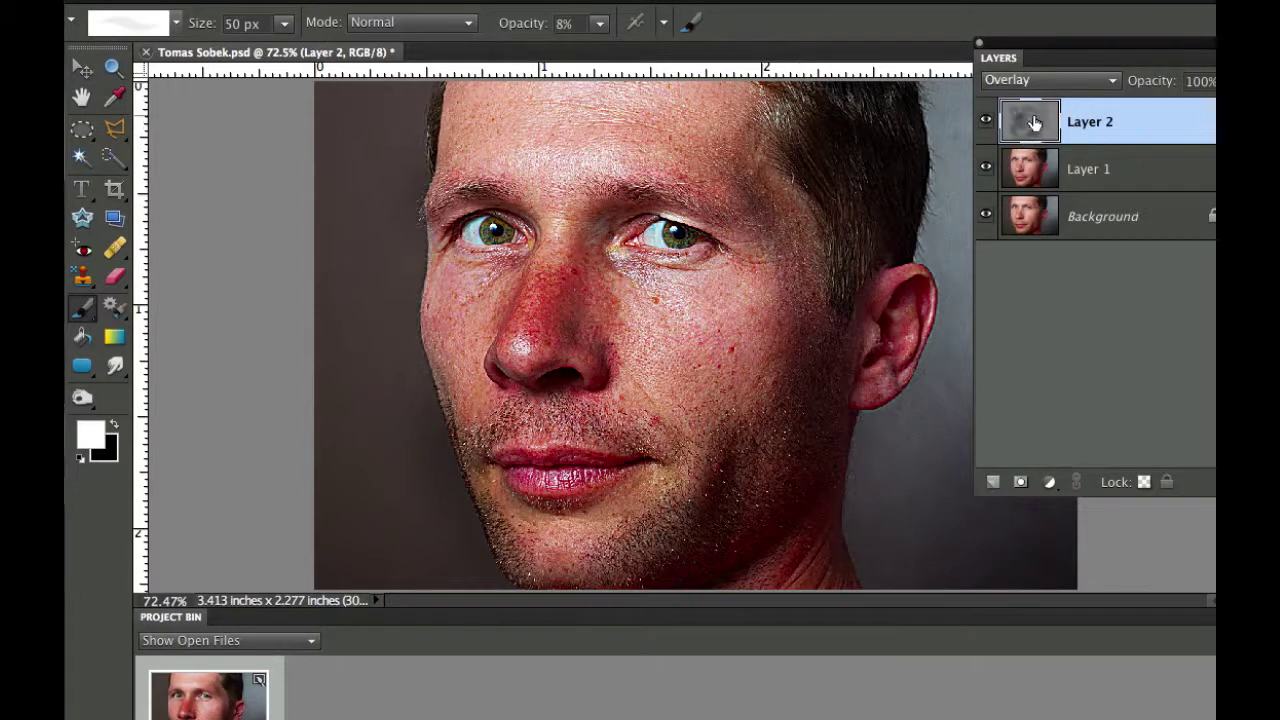
Add a Hue/Saturation adjustment layer on top with saturation -53 and lightness -27
click(1050, 483)
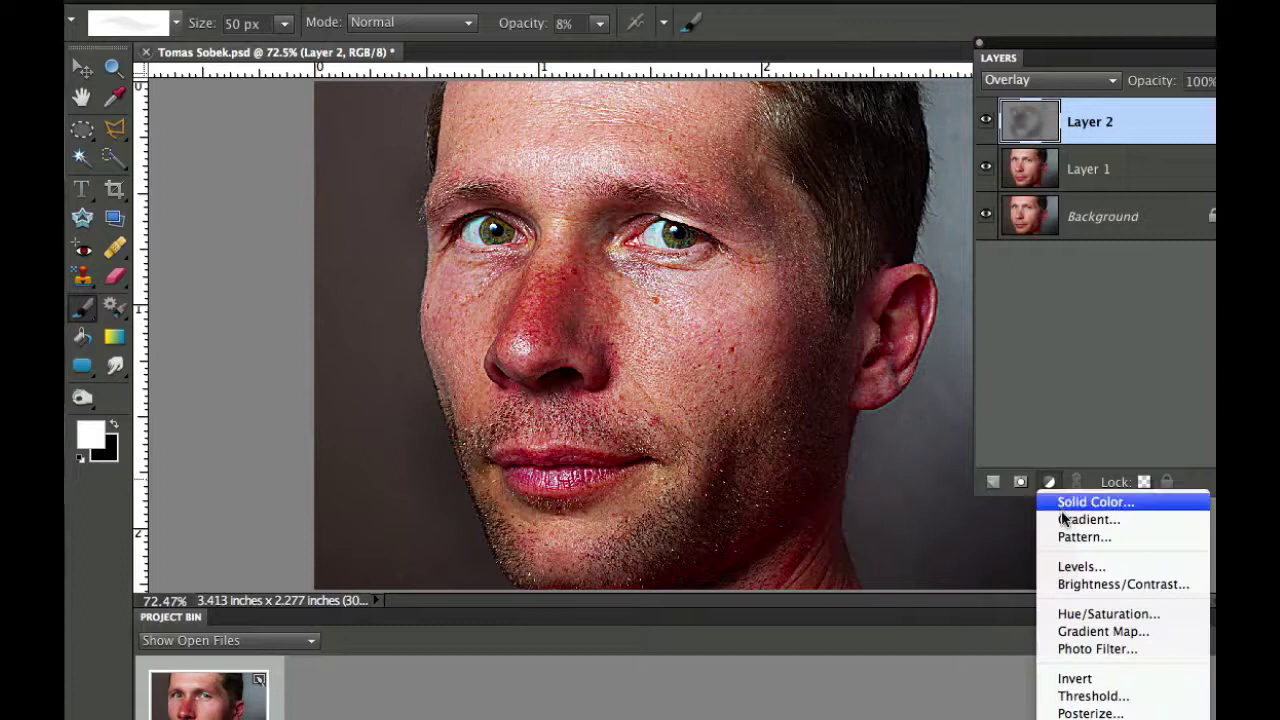
click(1077, 613)
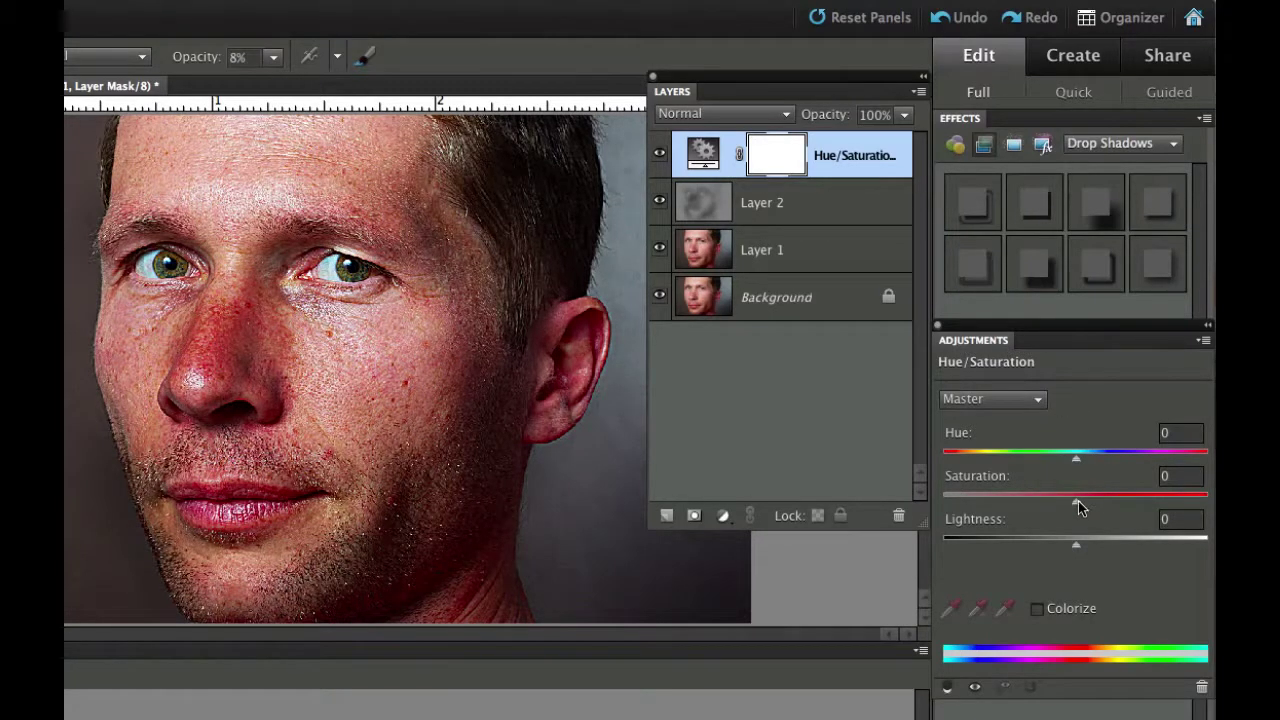
drag(1078, 500, 1005, 498)
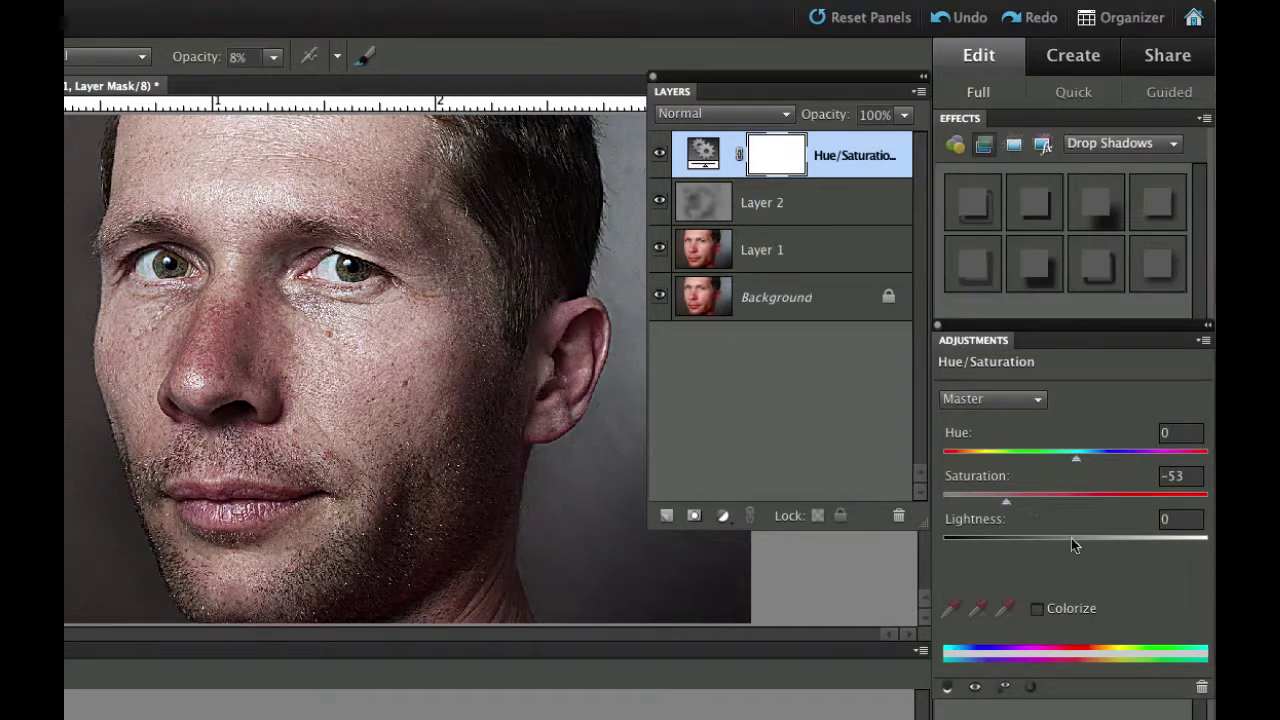
drag(1075, 549, 1039, 551)
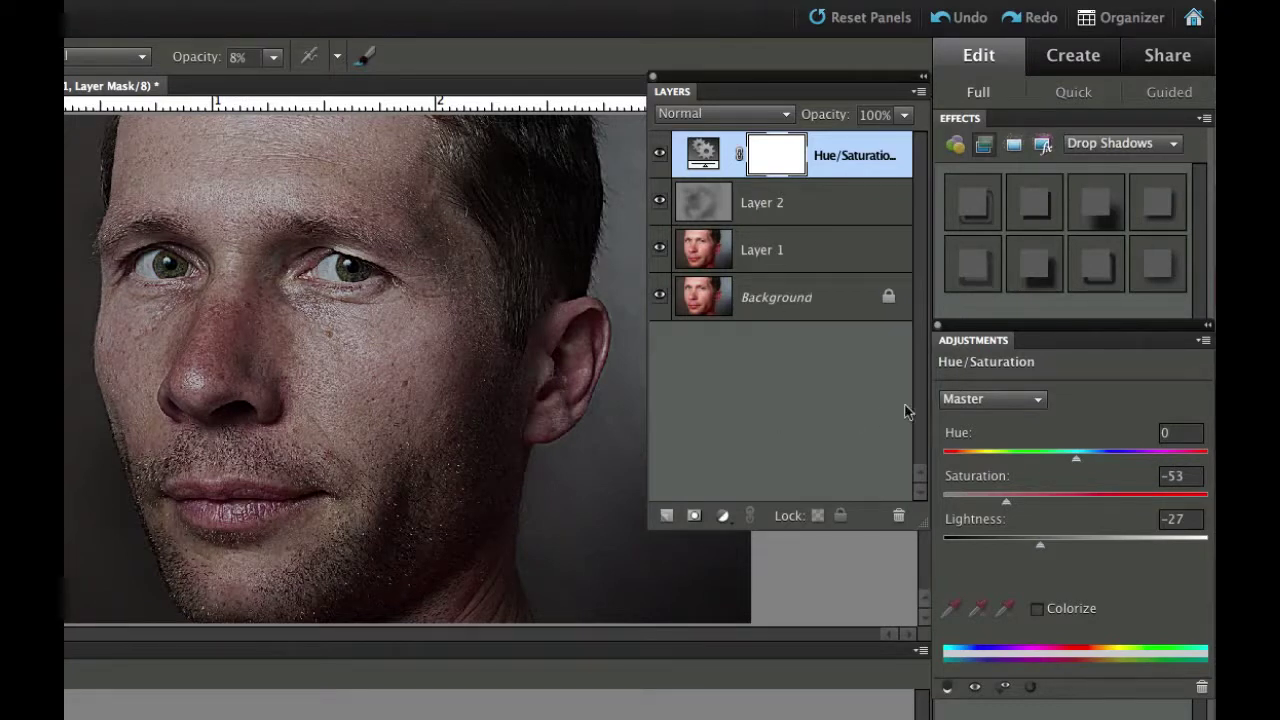
Adjust the Reds of the Hue/Saturation layer to hue +1, saturation -35 and lightness -22
click(969, 400)
click(973, 416)
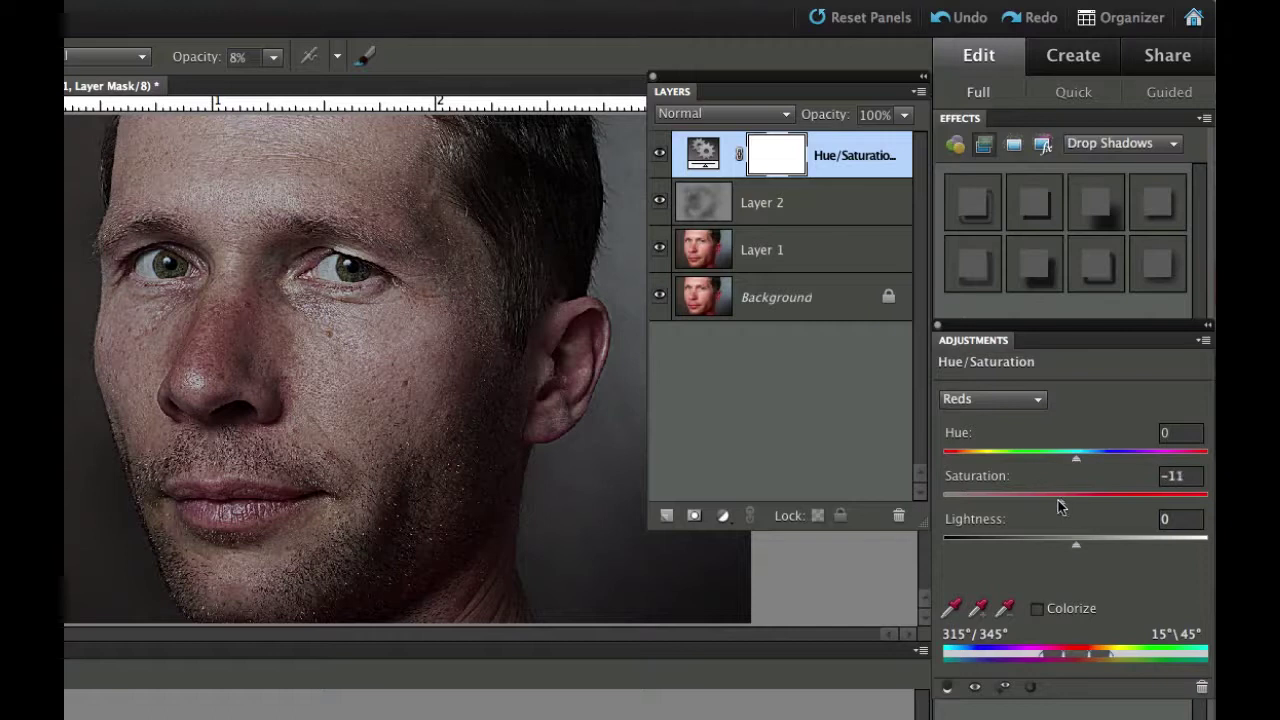
drag(1025, 498, 1028, 497)
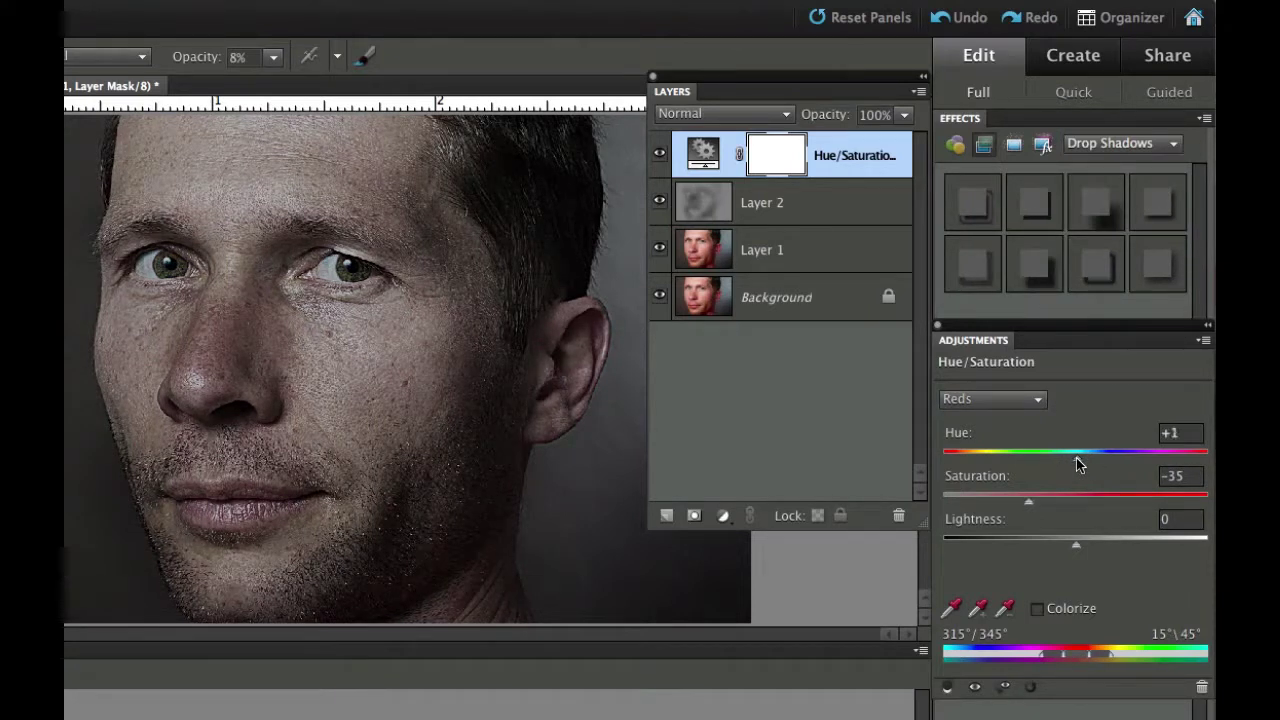
drag(1075, 547, 1048, 551)
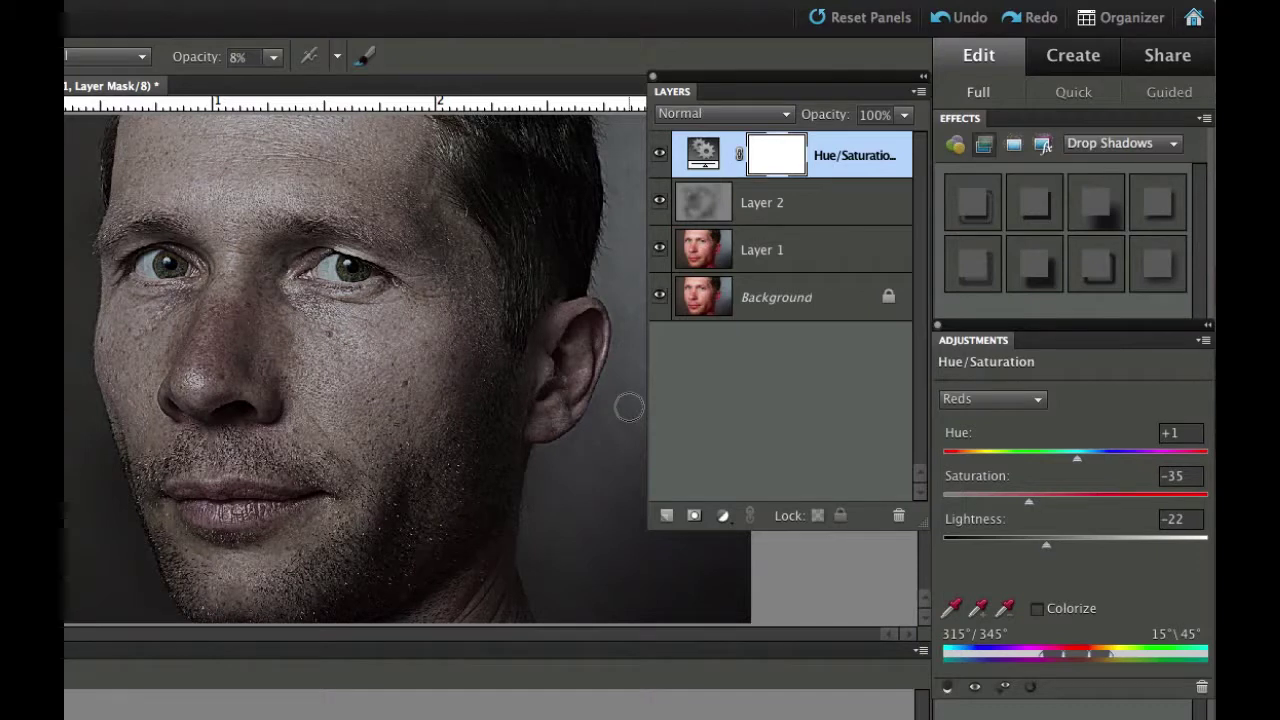
Set the Master saturation of the Hue/Saturation adjustment layer to -36
click(1015, 402)
click(1000, 382)
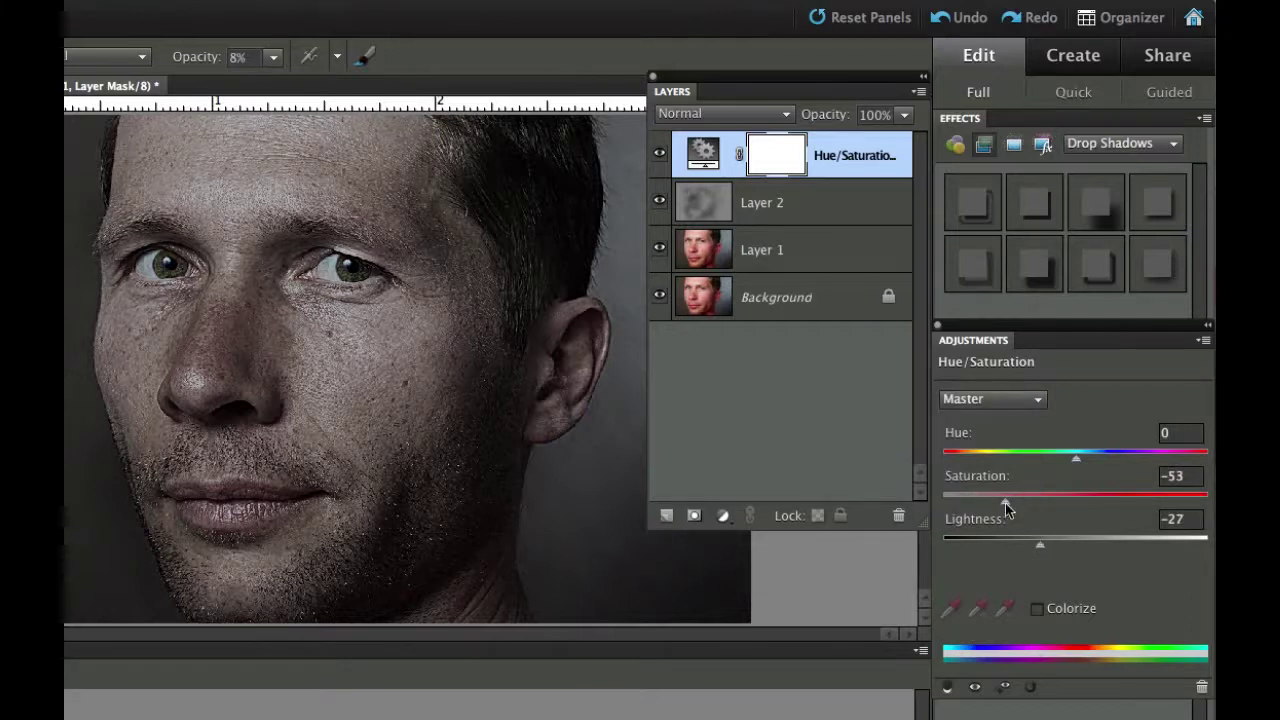
drag(1006, 504, 1021, 504)
drag(1030, 500, 1024, 500)
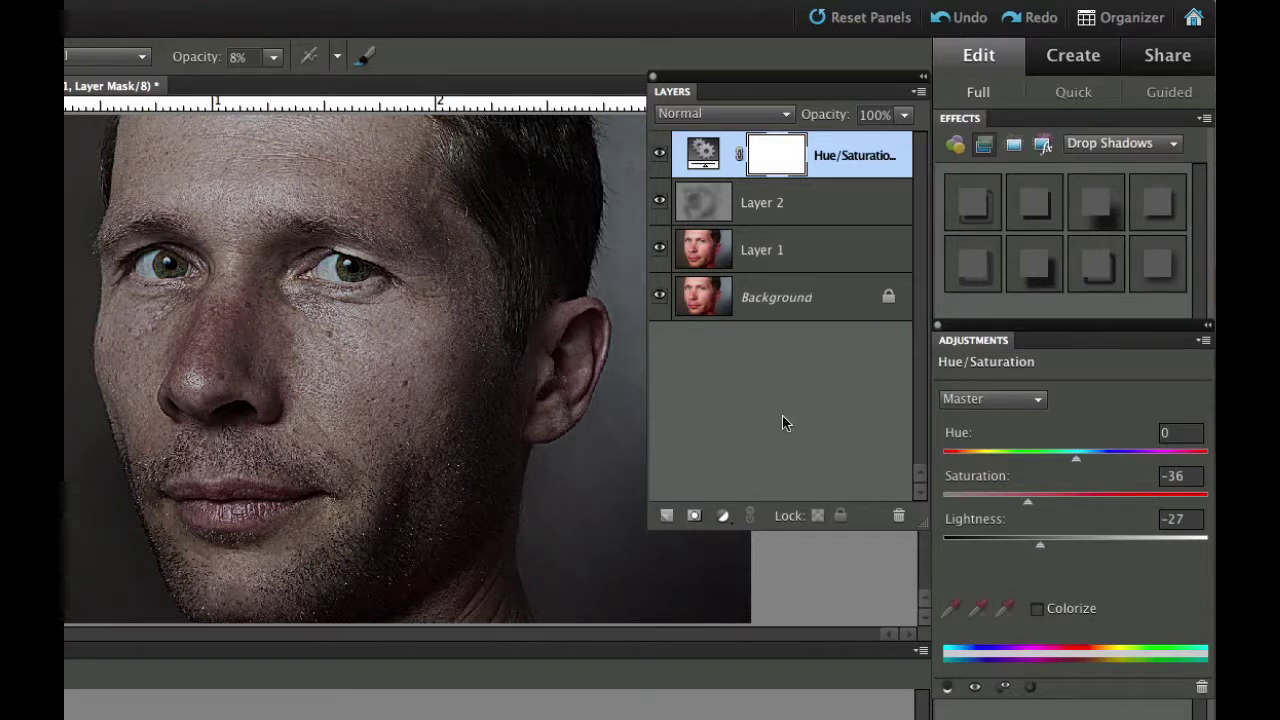
Add a Levels adjustment layer on top and darken the RGB midtones to 0.79
click(723, 516)
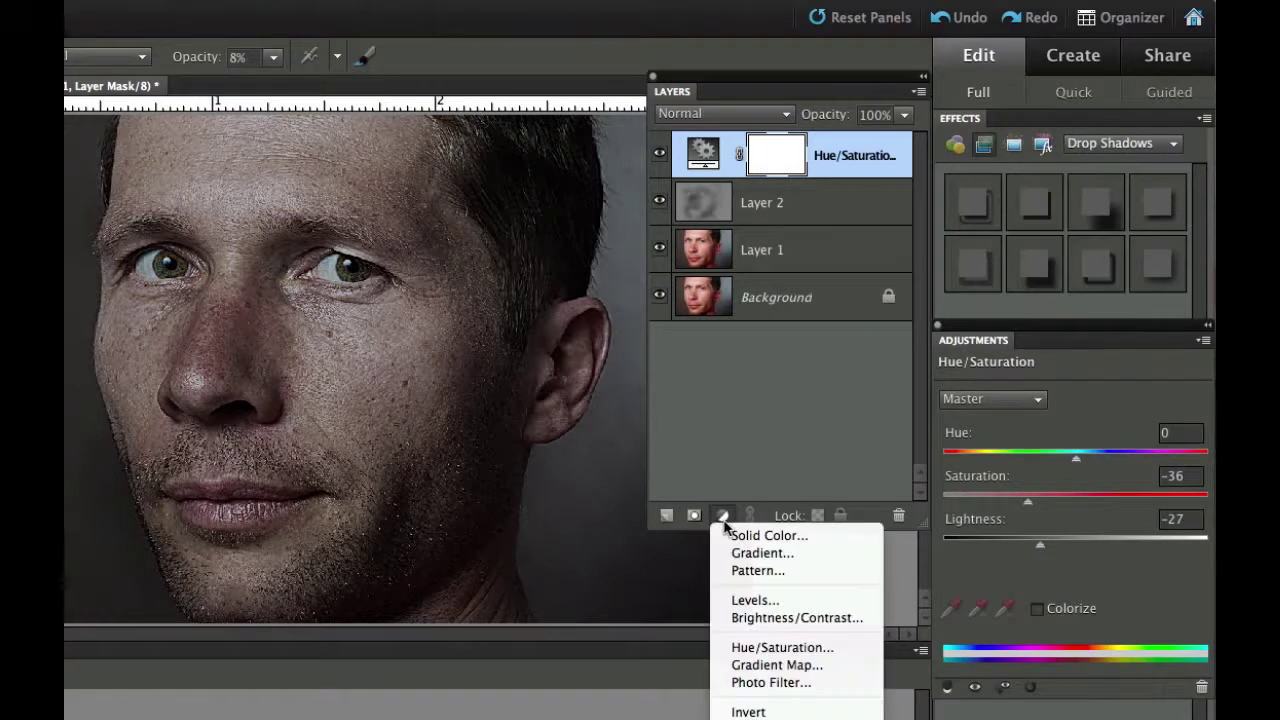
click(757, 601)
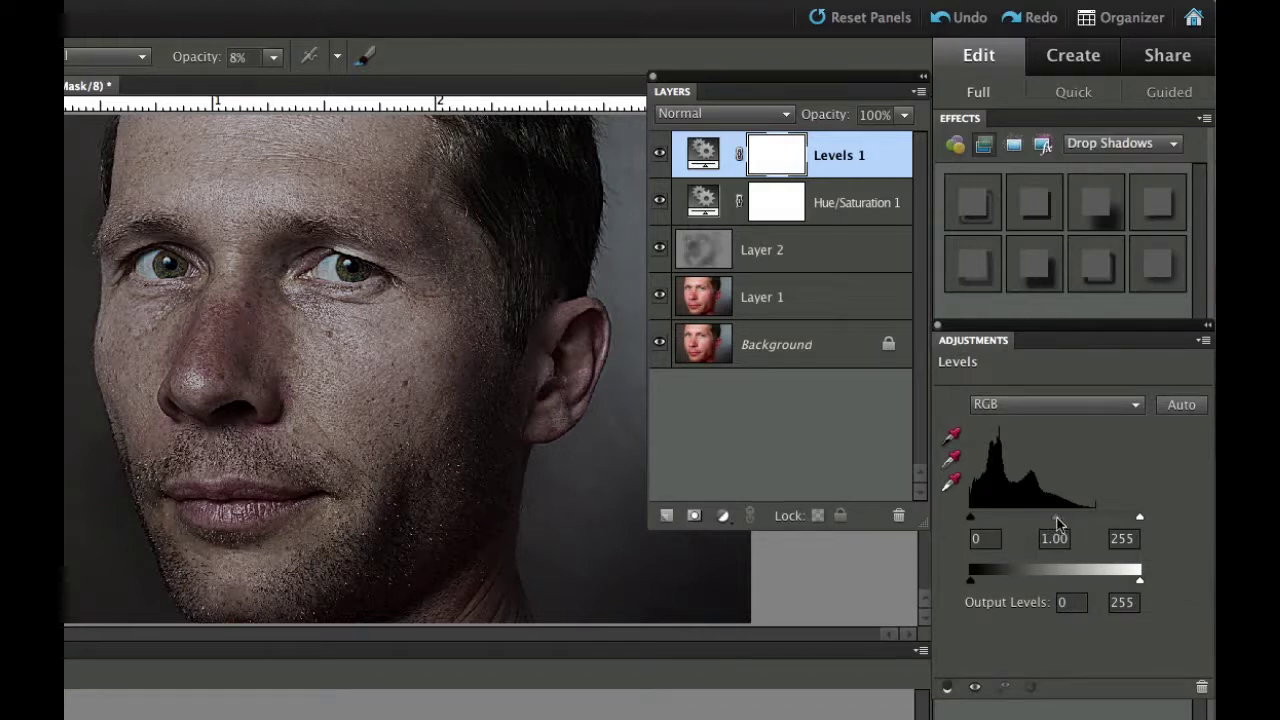
drag(1056, 522, 1064, 520)
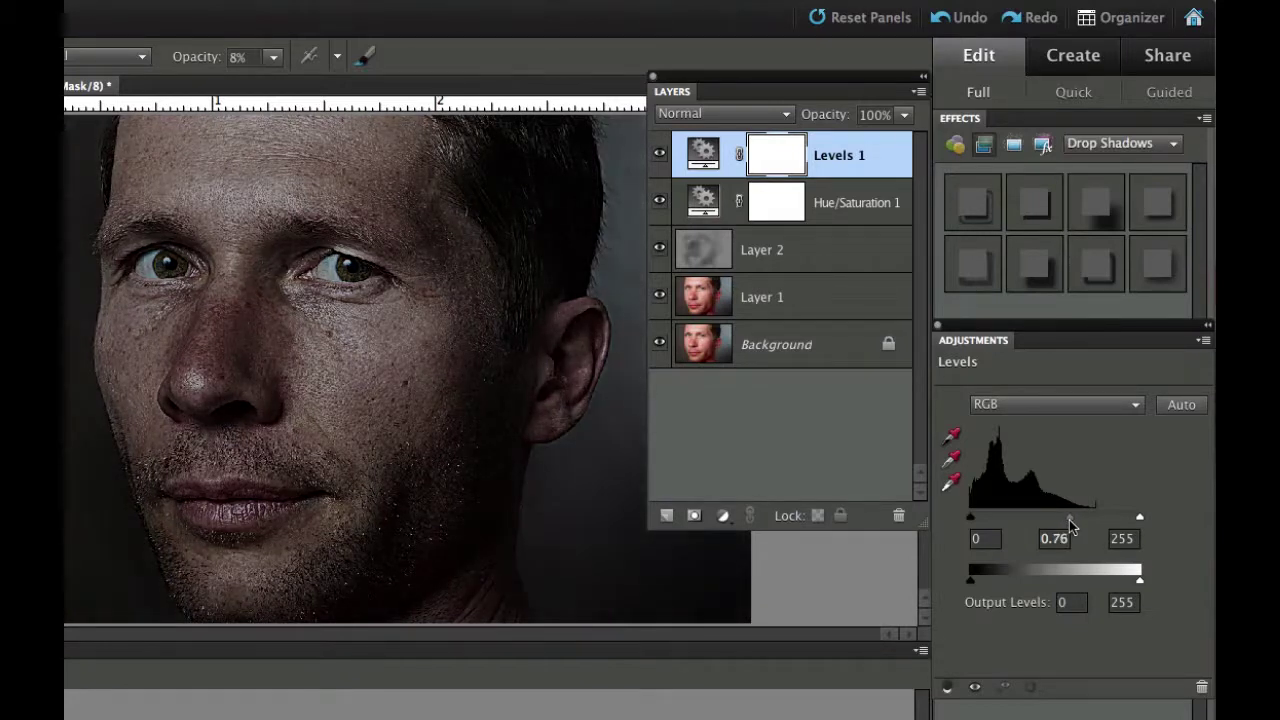
drag(1069, 520, 1067, 520)
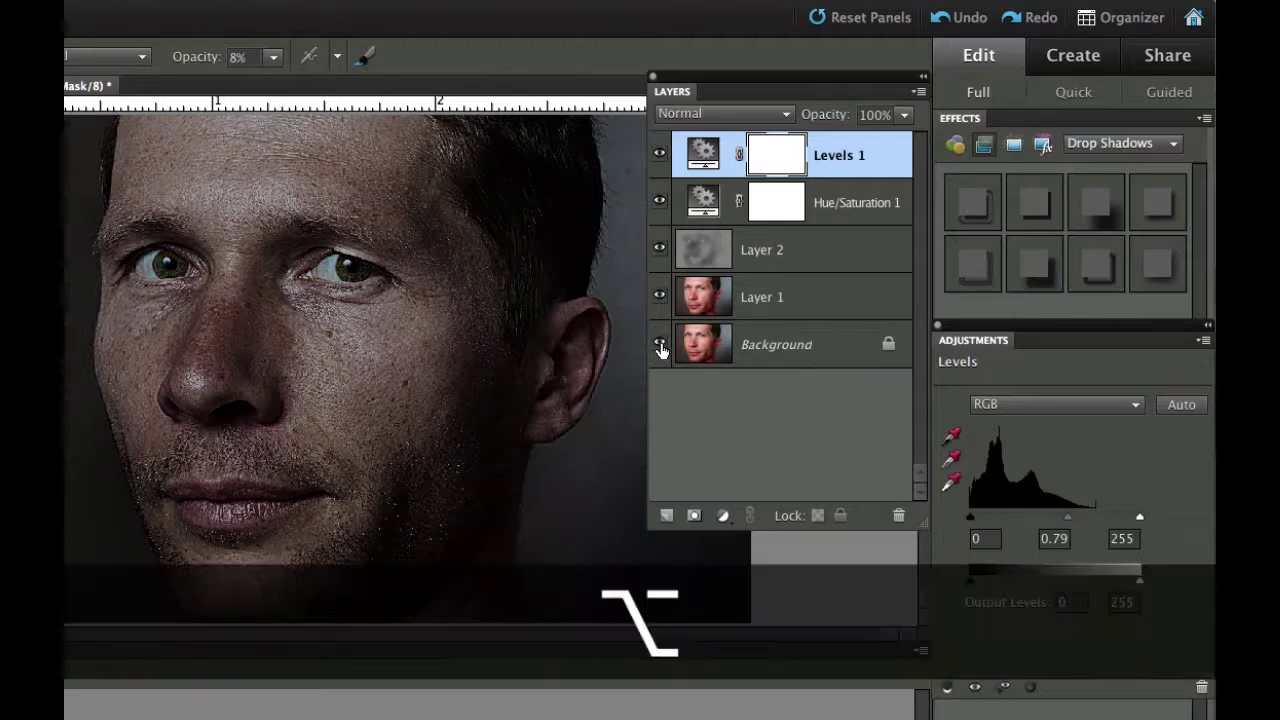
Compare the edit with the Background layer alone, and review Layer 1, Layer 2, the Hue/Saturation Master and Reds settings and the Levels layer
alt+click(660, 347)
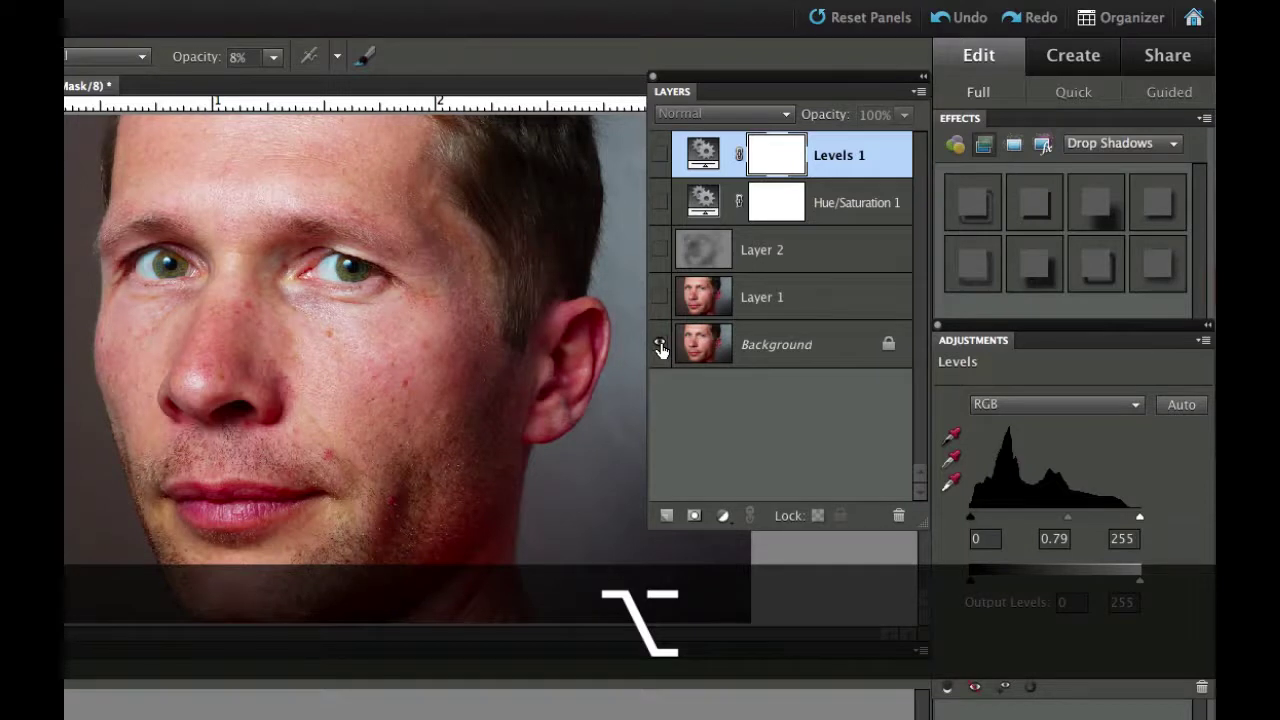
alt+click(660, 347)
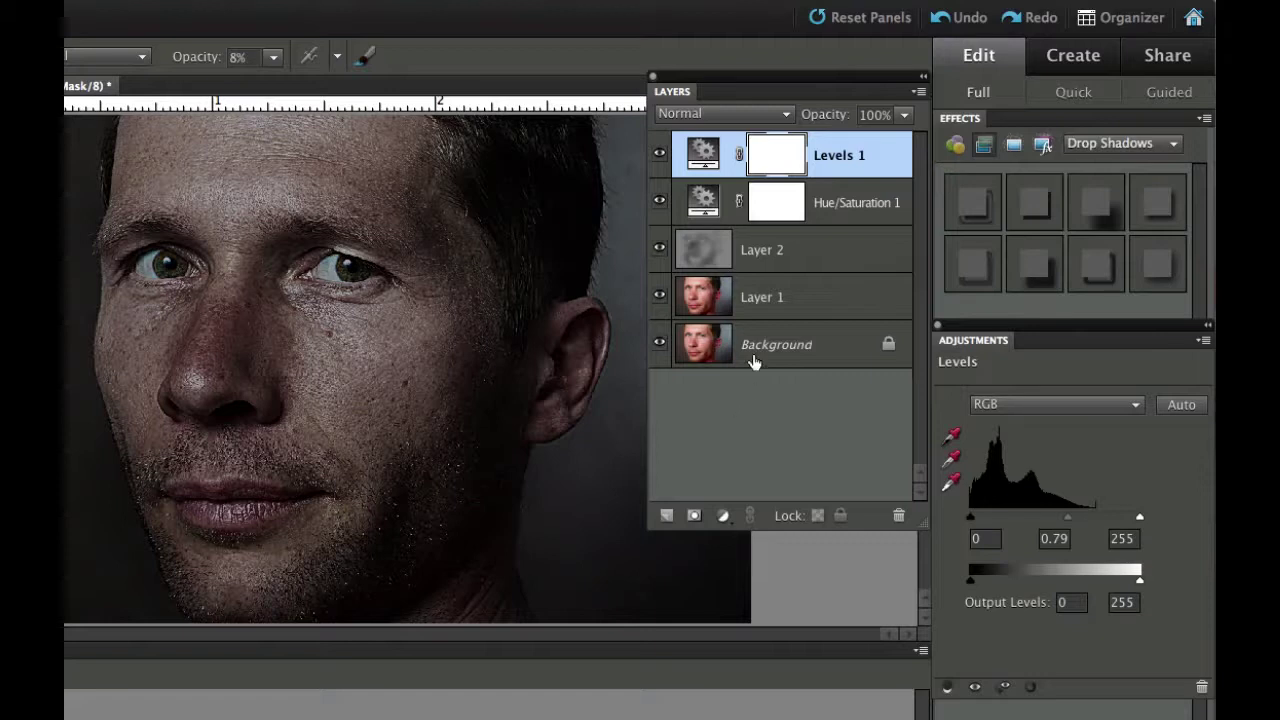
click(772, 306)
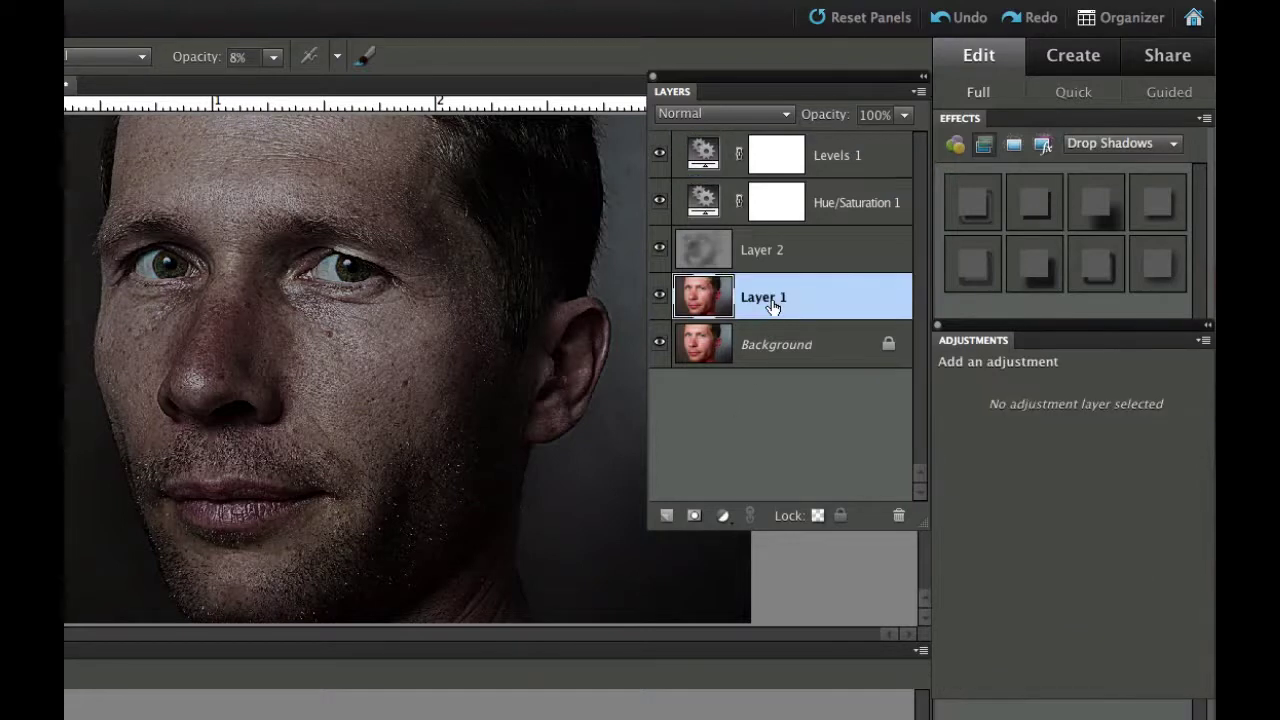
click(186, 2)
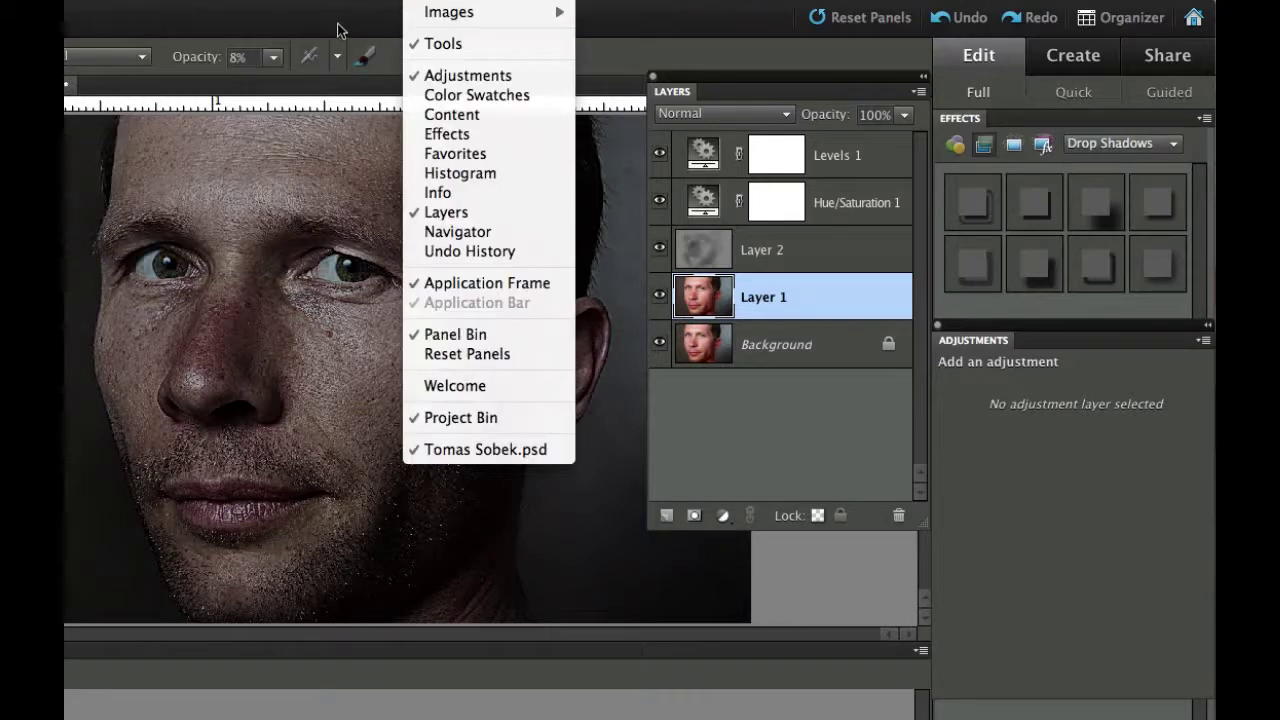
click(340, 32)
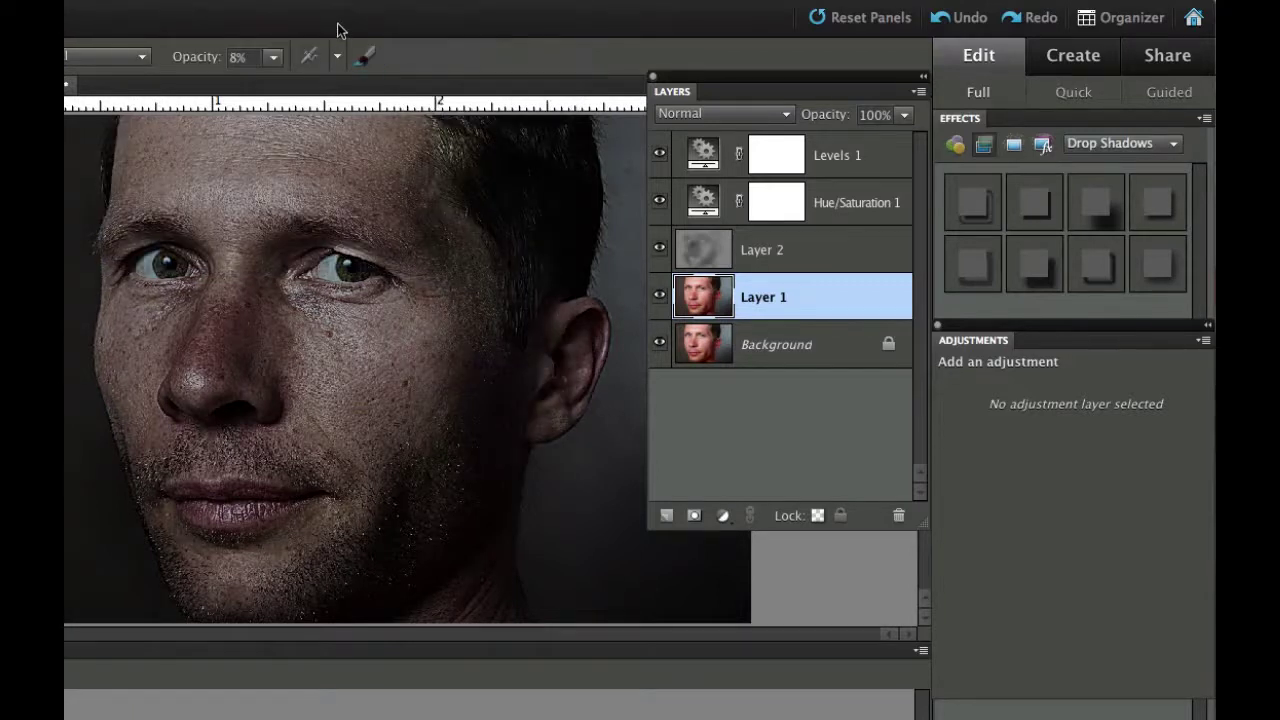
click(785, 248)
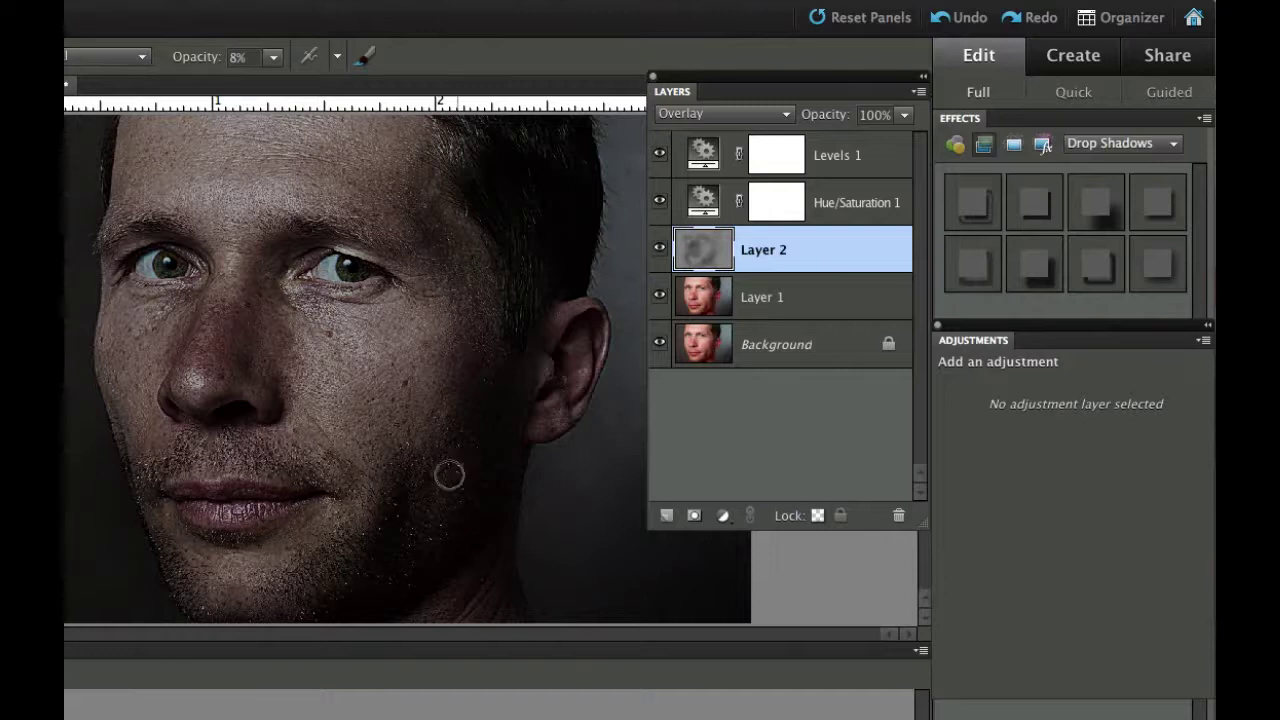
click(829, 203)
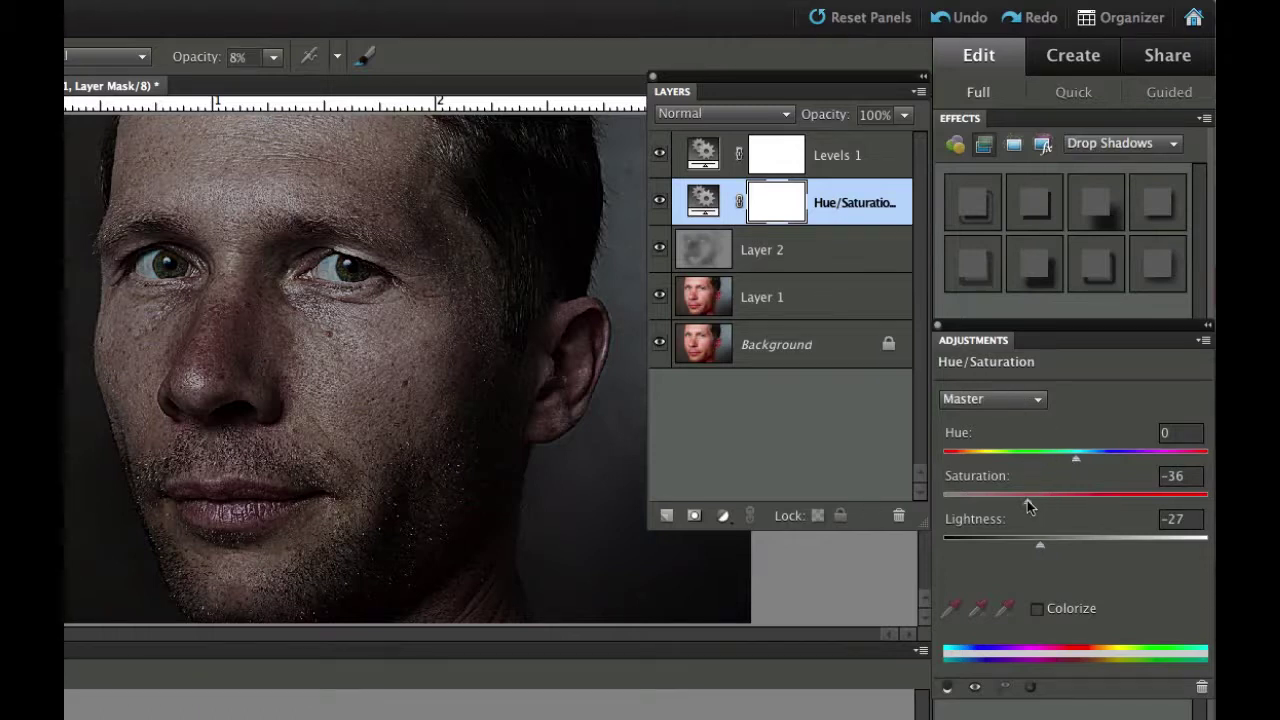
click(1037, 400)
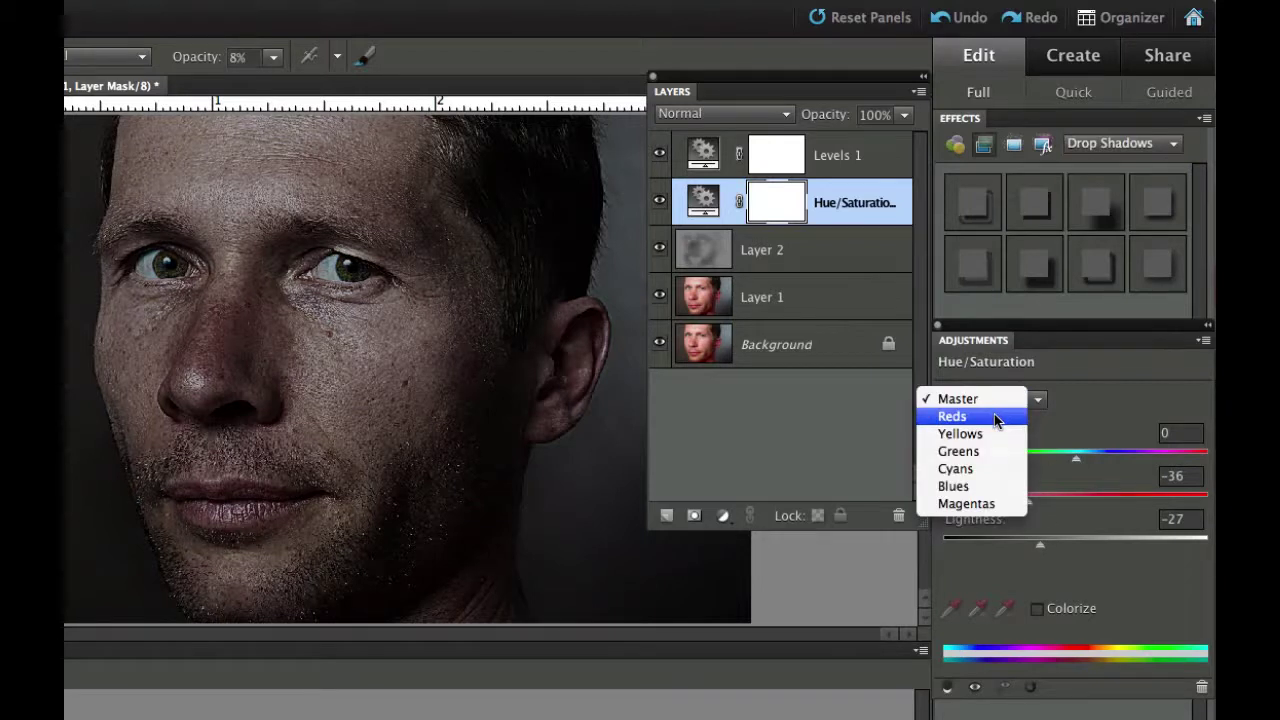
click(995, 418)
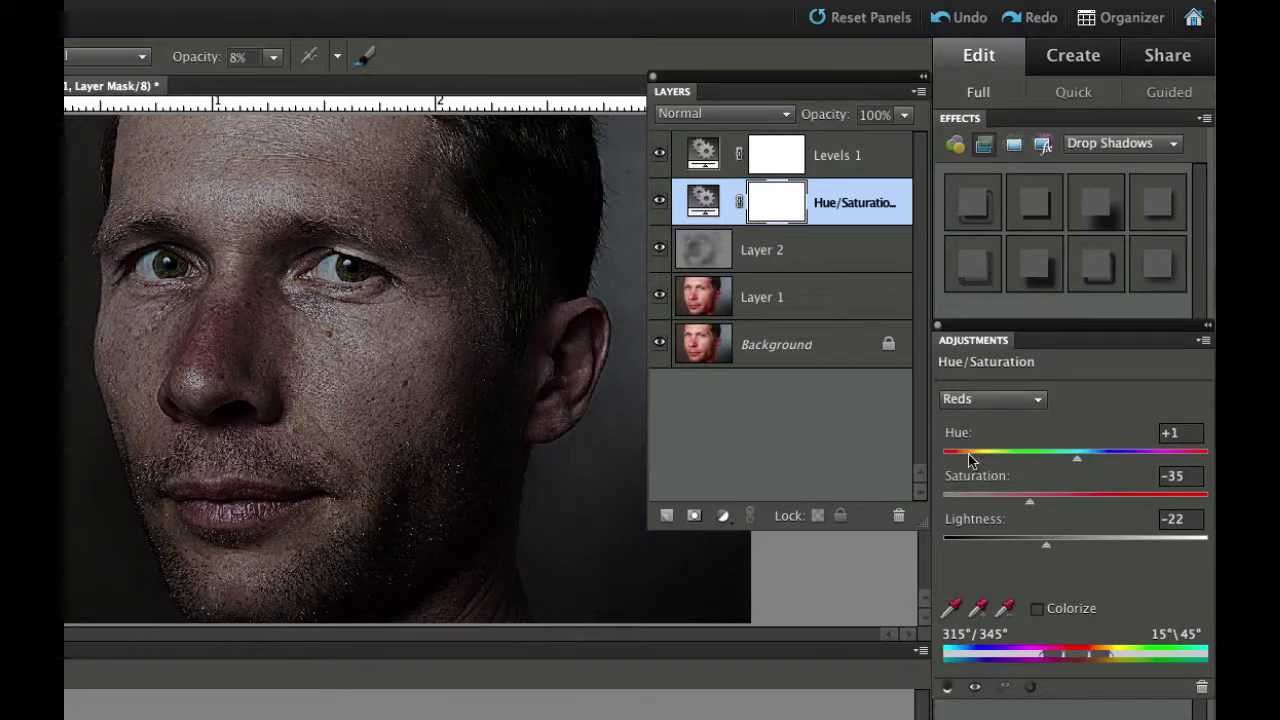
click(845, 160)
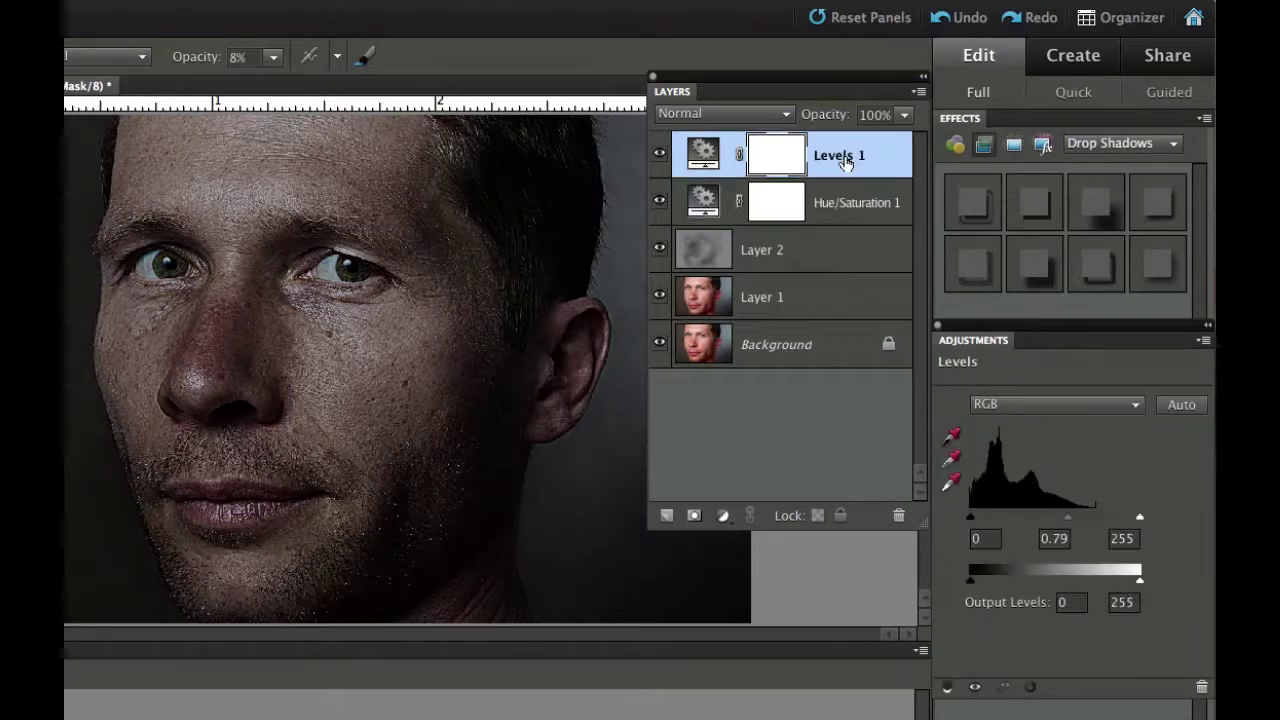